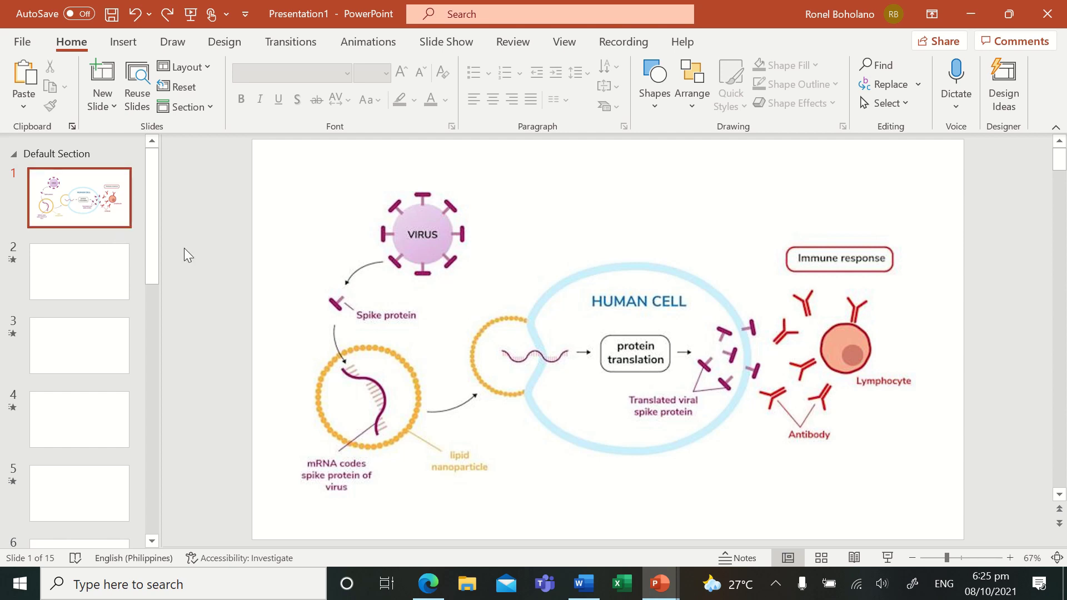
Duplicate the vaccine diagram slide twice, then delete the two extra copies
{"action": "right_click", "coordinate": [76, 215]}
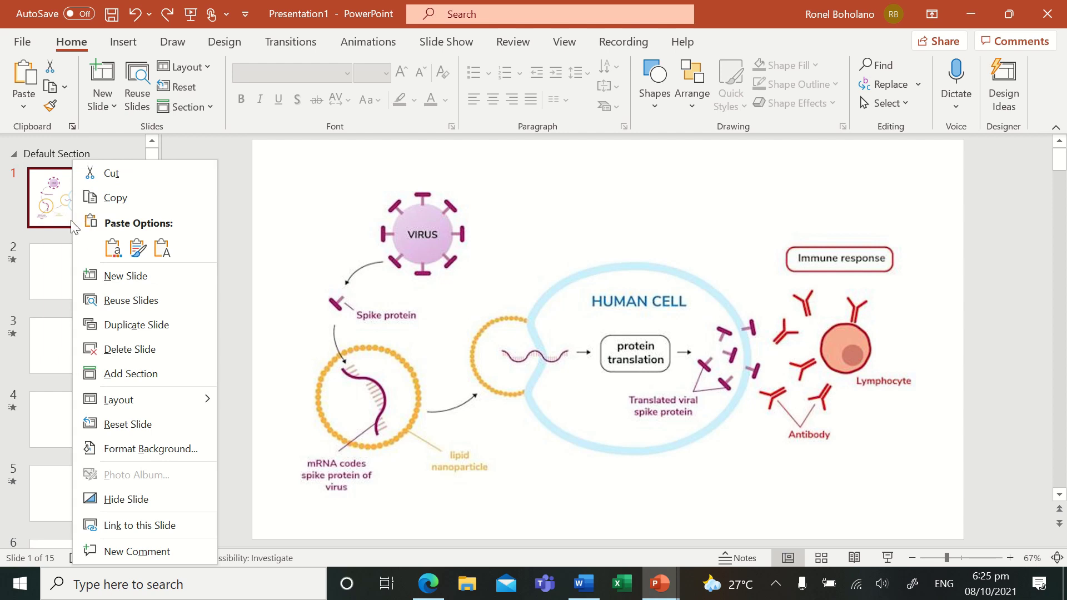
{"action": "left_click", "coordinate": [135, 334]}
{"action": "right_click", "coordinate": [85, 287]}
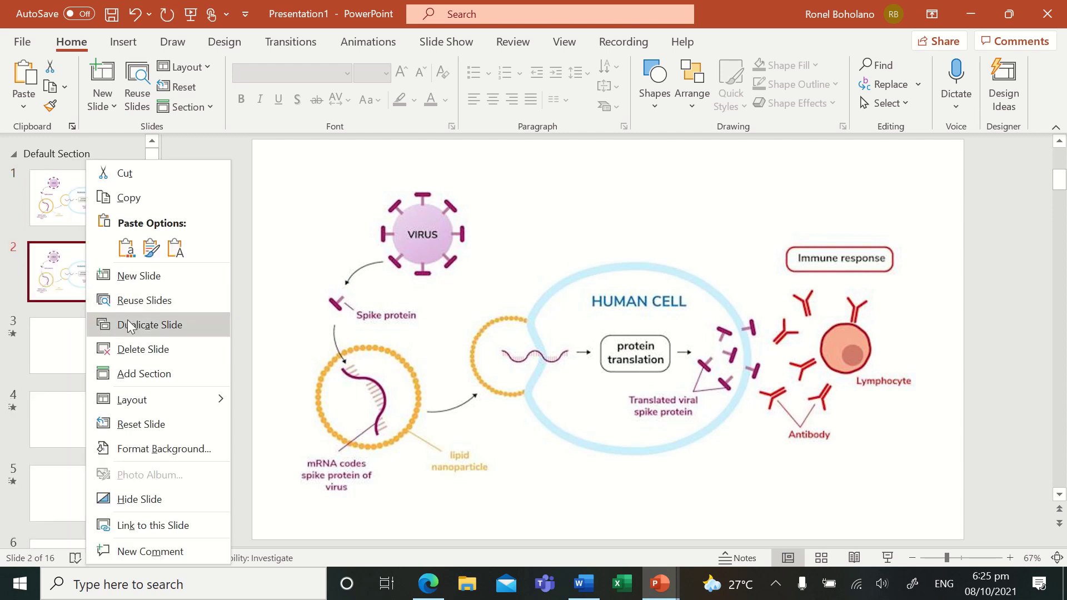
{"action": "left_click", "coordinate": [129, 326]}
{"action": "right_click", "coordinate": [78, 341]}
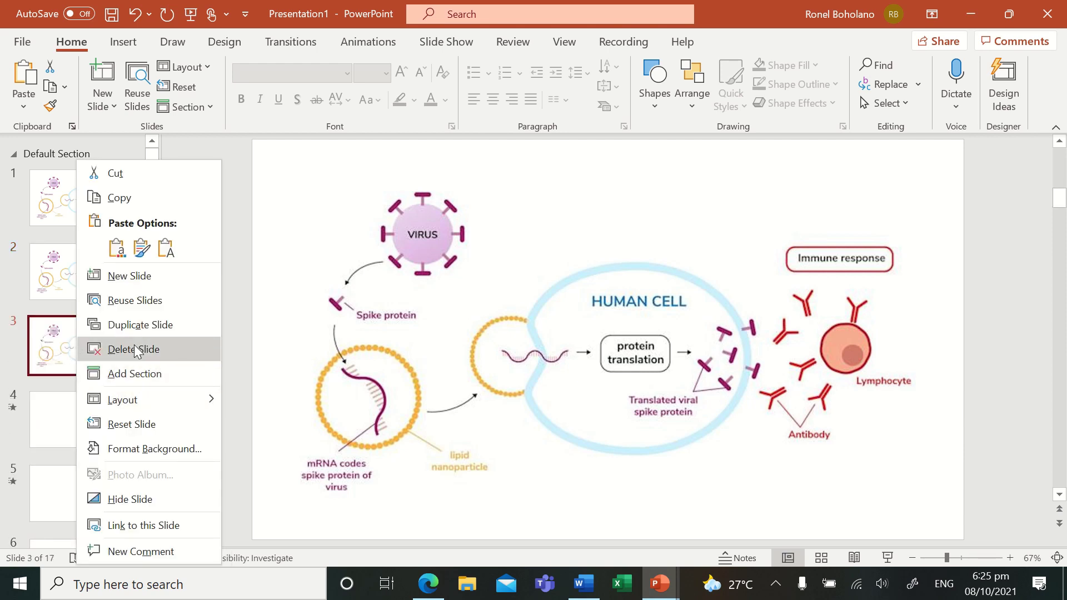
{"action": "left_click", "coordinate": [239, 272]}
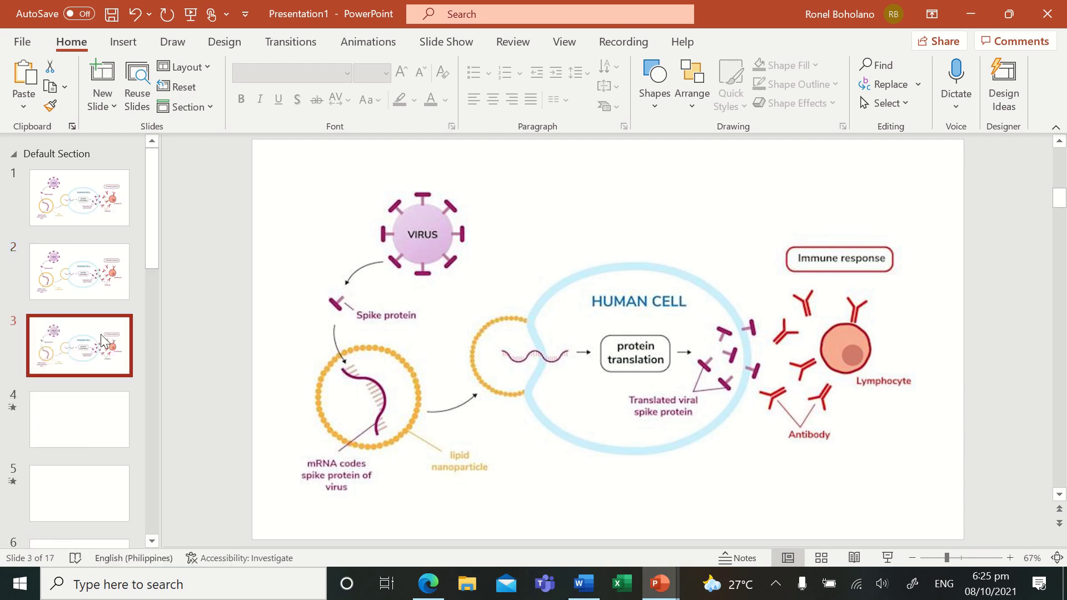
{"action": "left_click", "coordinate": [89, 277], "text": "shift"}
{"action": "key", "text": "Delete"}
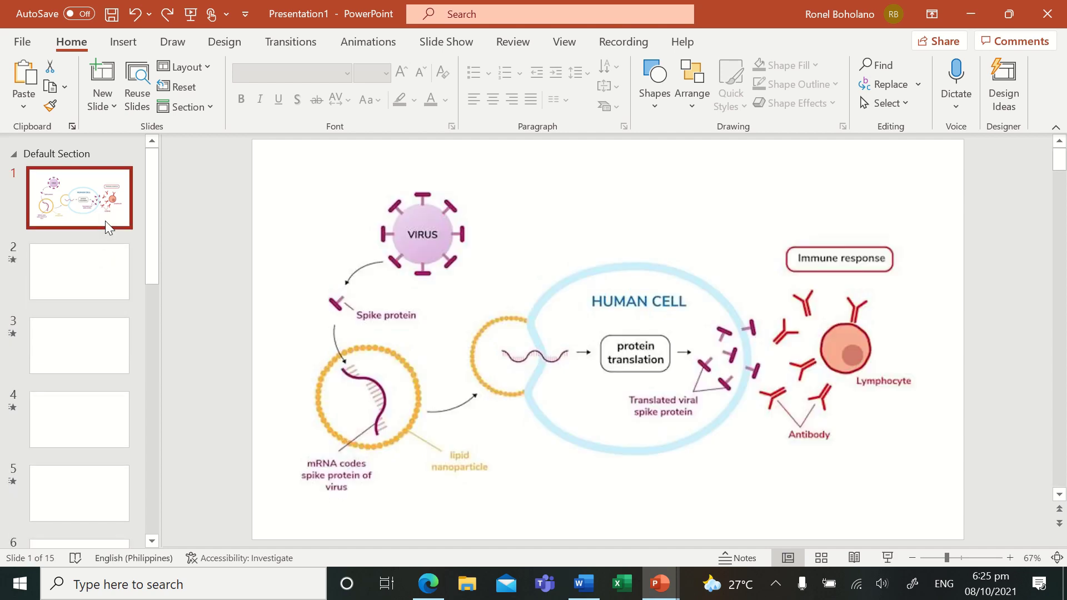
Duplicate slide 1 nine more times so the deck reaches 24 slides
{"action": "right_click", "coordinate": [109, 223]}
{"action": "left_click", "coordinate": [151, 327]}
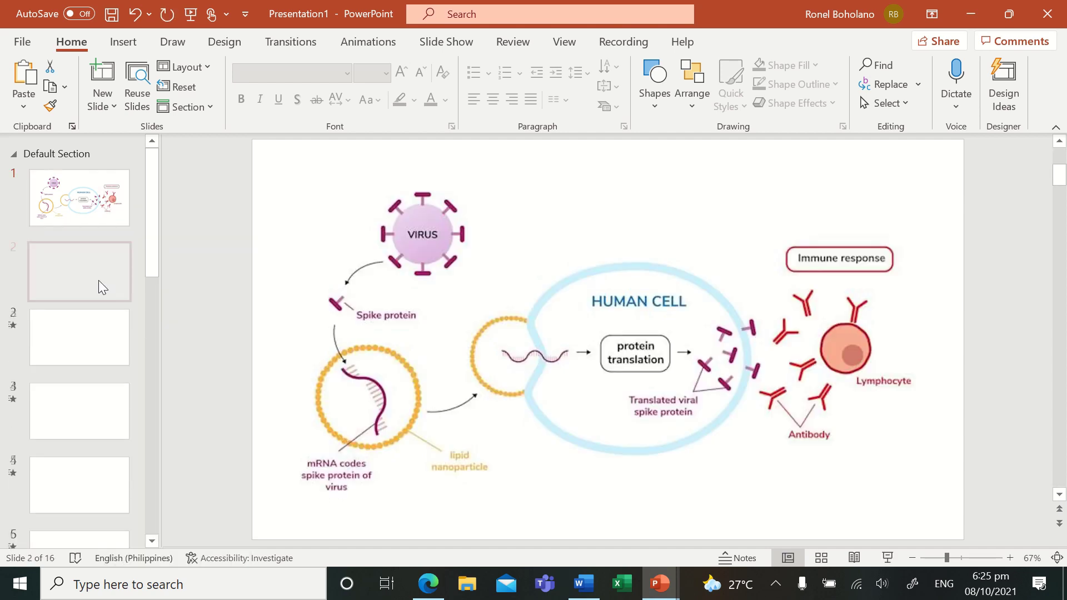
{"action": "left_click", "coordinate": [78, 208]}
{"action": "right_click", "coordinate": [78, 208]}
{"action": "left_click", "coordinate": [118, 321]}
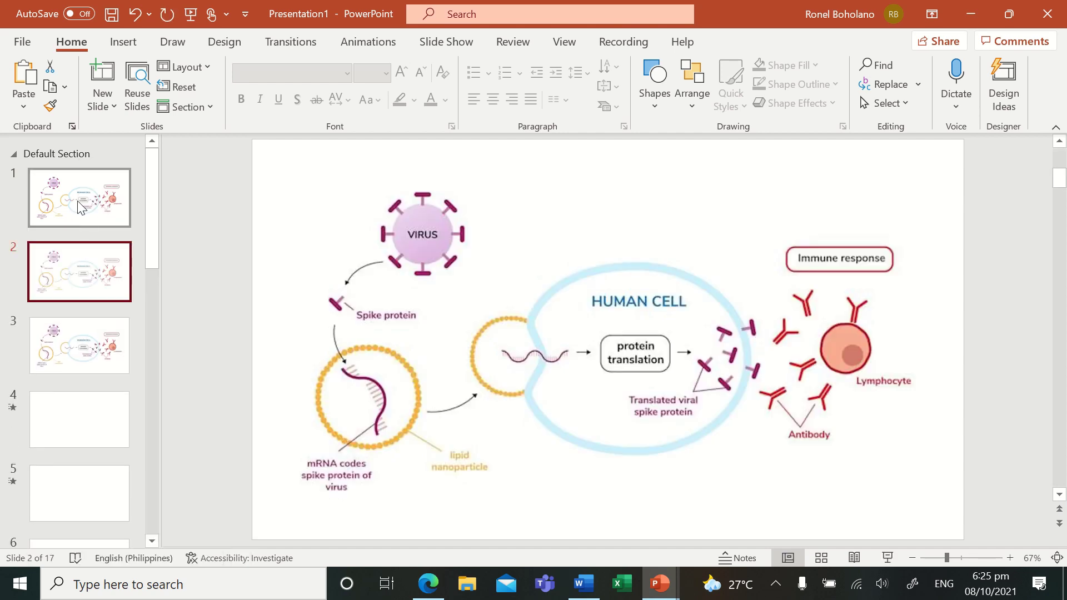
{"action": "right_click", "coordinate": [81, 207]}
{"action": "left_click", "coordinate": [124, 313]}
{"action": "left_click", "coordinate": [83, 210]}
{"action": "right_click", "coordinate": [83, 210]}
{"action": "left_click", "coordinate": [125, 323]}
{"action": "left_click", "coordinate": [80, 200]}
{"action": "right_click", "coordinate": [81, 200]}
{"action": "left_click", "coordinate": [120, 324]}
{"action": "left_click", "coordinate": [80, 201]}
{"action": "right_click", "coordinate": [80, 201]}
{"action": "left_click", "coordinate": [129, 323]}
{"action": "left_click", "coordinate": [76, 217]}
{"action": "right_click", "coordinate": [75, 217]}
{"action": "left_click", "coordinate": [129, 325]}
{"action": "left_click", "coordinate": [80, 220]}
{"action": "right_click", "coordinate": [79, 220]}
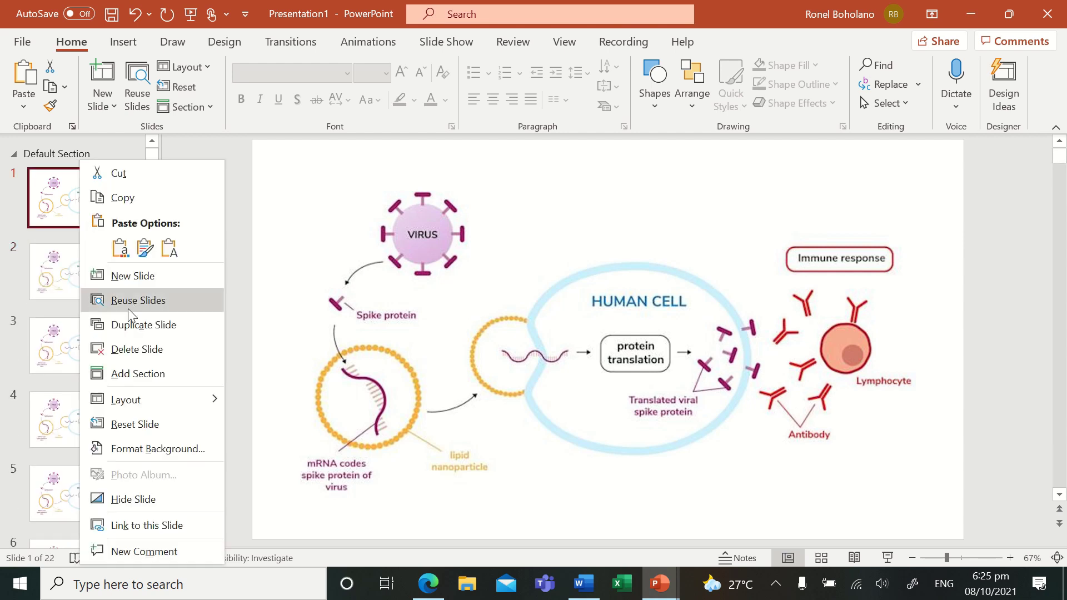
{"action": "left_click", "coordinate": [139, 330]}
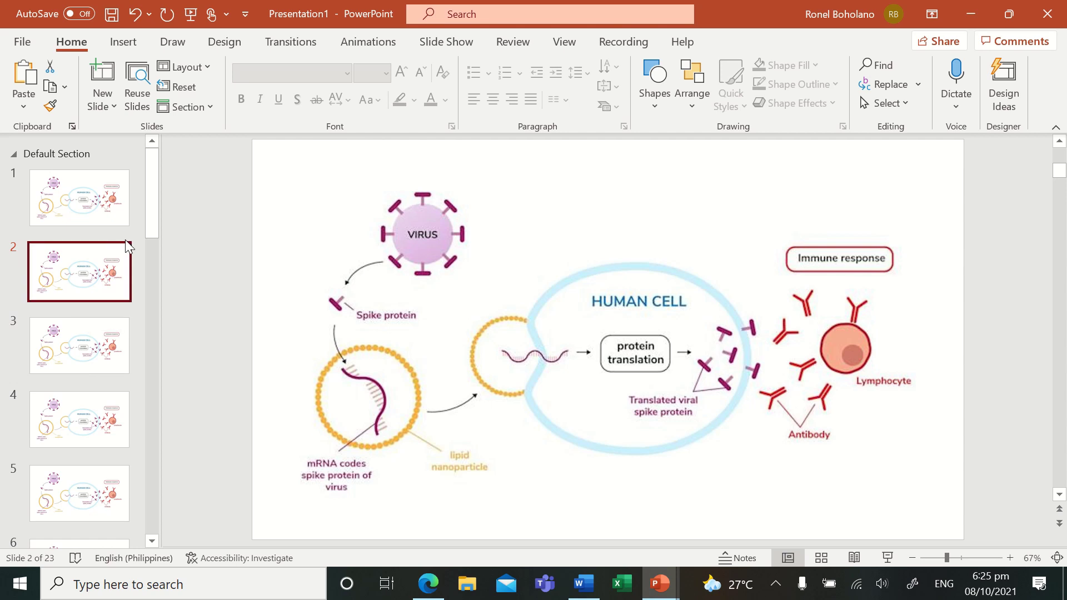
{"action": "right_click", "coordinate": [115, 219]}
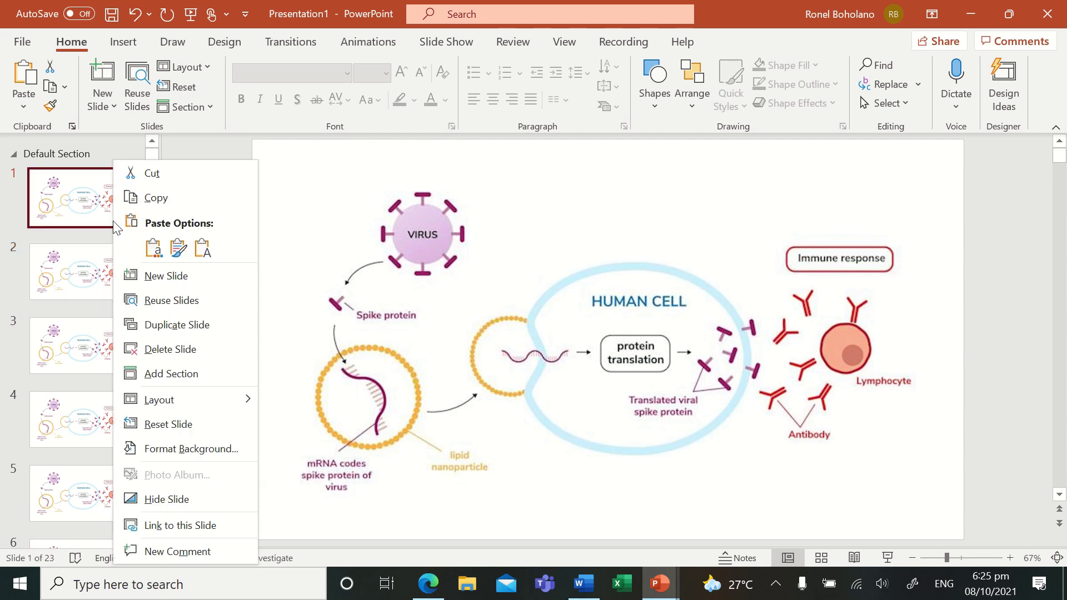
{"action": "left_click", "coordinate": [164, 326]}
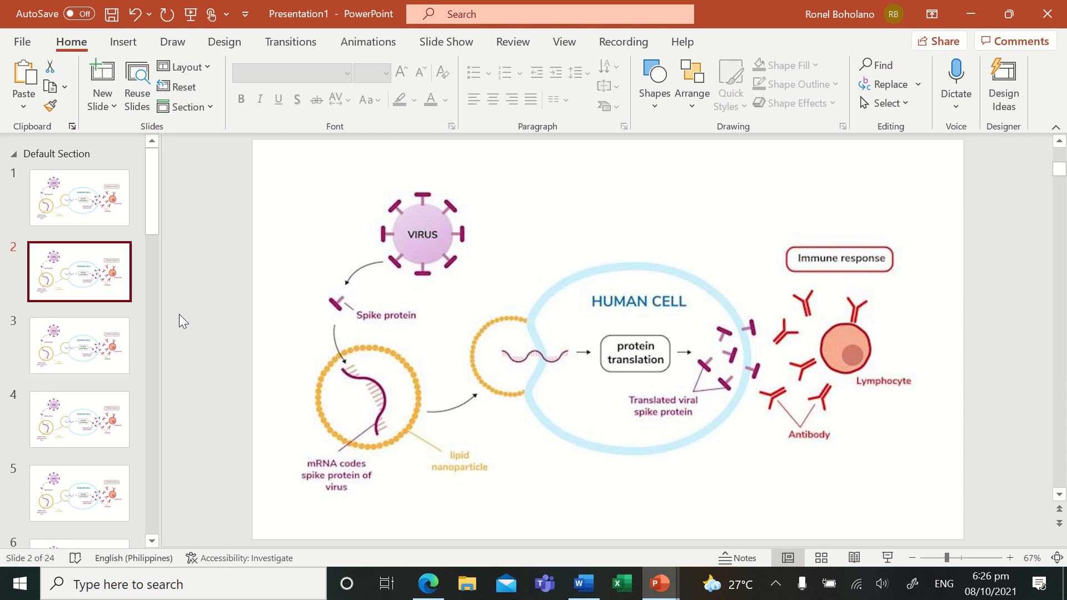
On slide 2, crop the diagram picture down to the virus area
{"action": "left_click", "coordinate": [81, 209]}
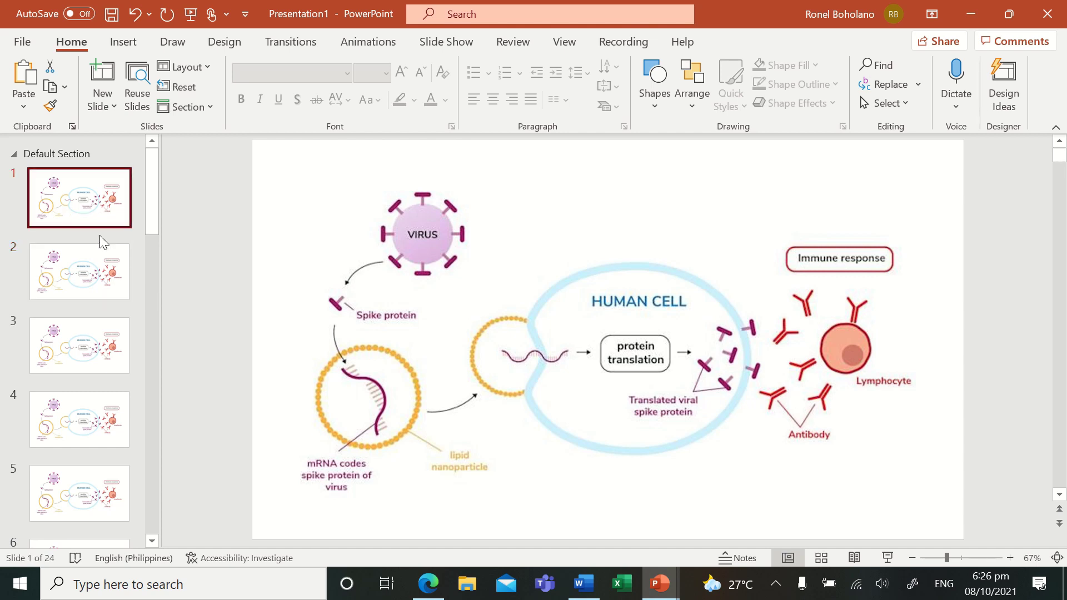
{"action": "left_click", "coordinate": [81, 269]}
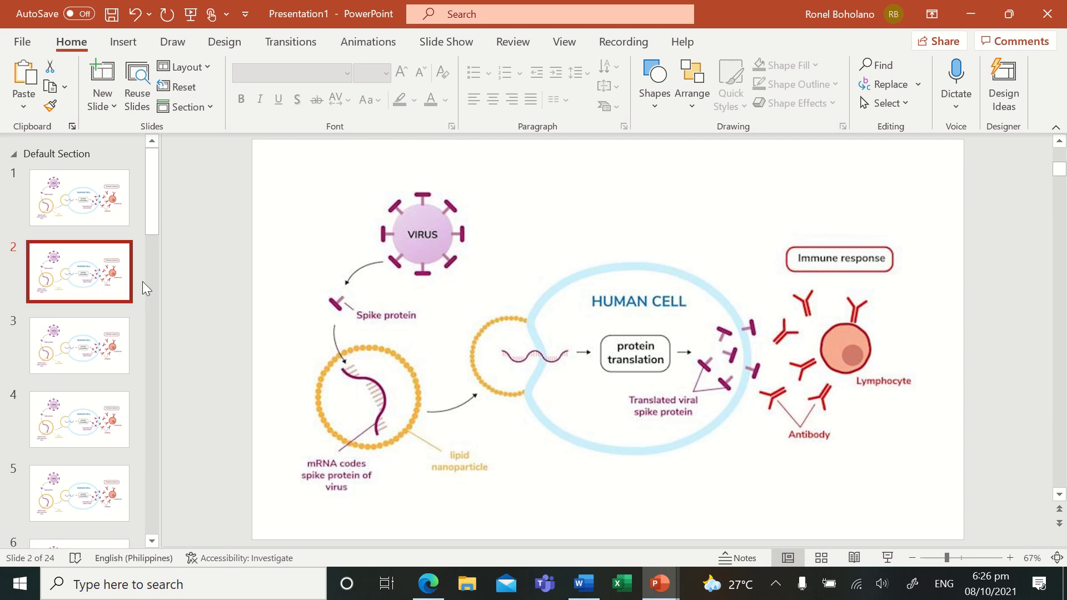
{"action": "left_click", "coordinate": [357, 284]}
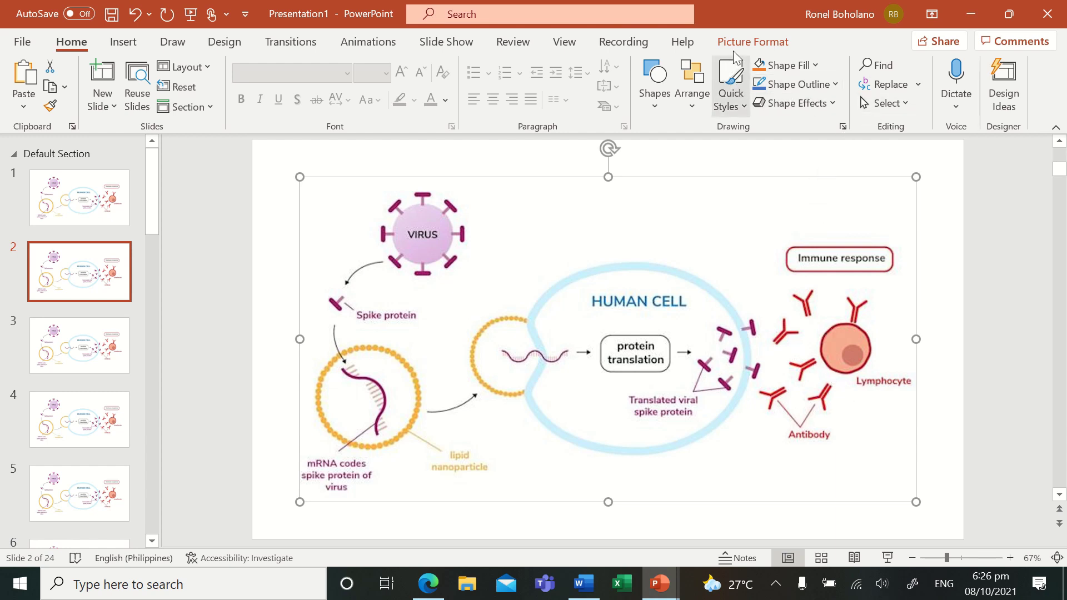
{"action": "left_click", "coordinate": [753, 42]}
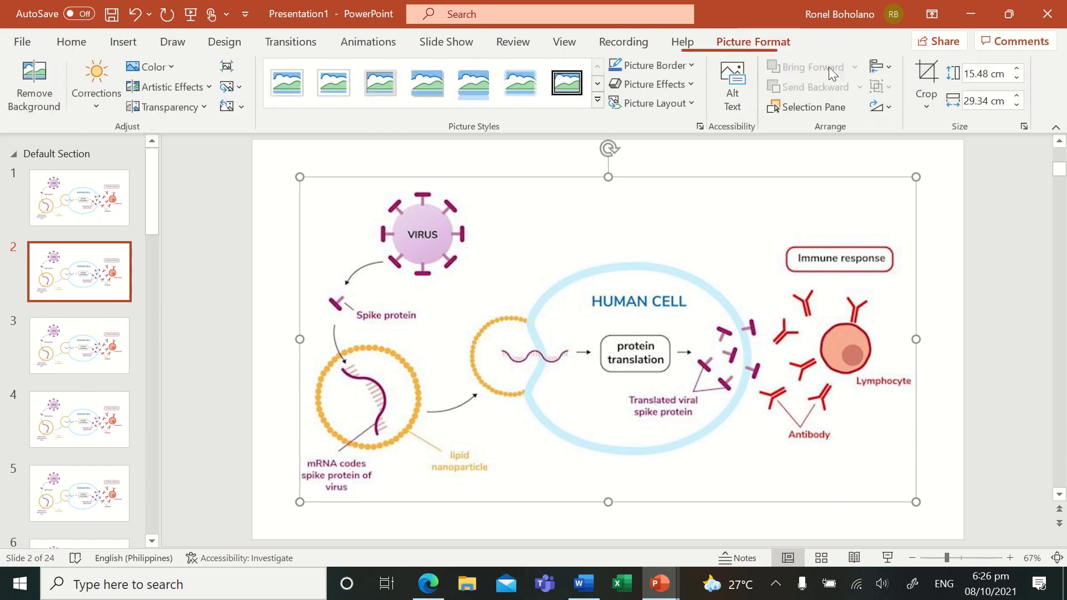
{"action": "left_click", "coordinate": [926, 78]}
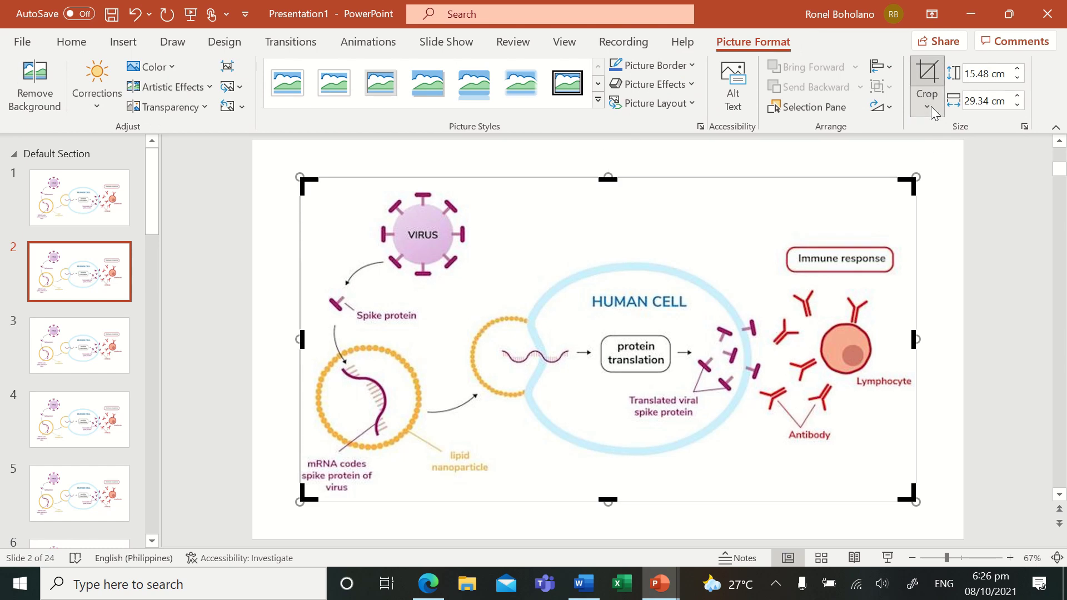
{"action": "left_click_drag", "start_coordinate": [907, 498], "coordinate": [582, 330]}
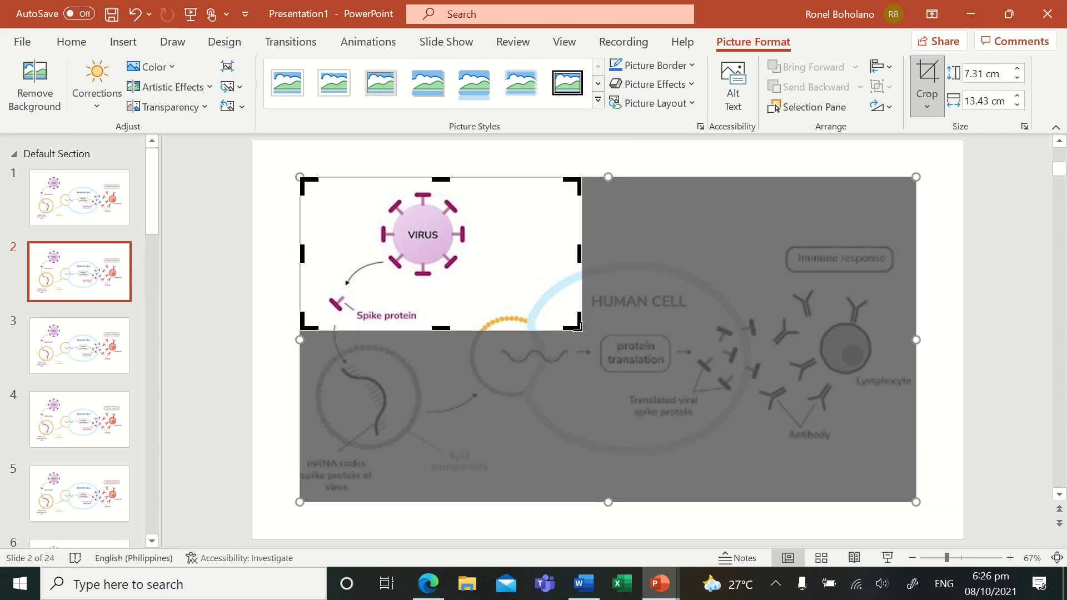
Set the crop to 16:9, then move and enlarge the virus close-up to fill the slide
{"action": "left_click", "coordinate": [926, 107]}
{"action": "mouse_move", "coordinate": [969, 179]}
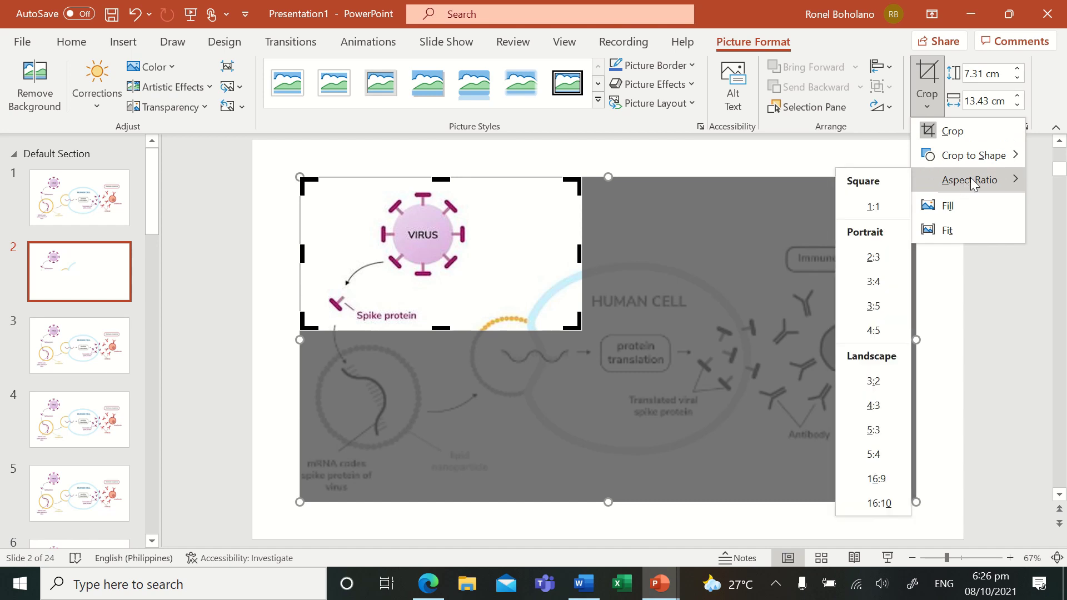
{"action": "left_click", "coordinate": [876, 482]}
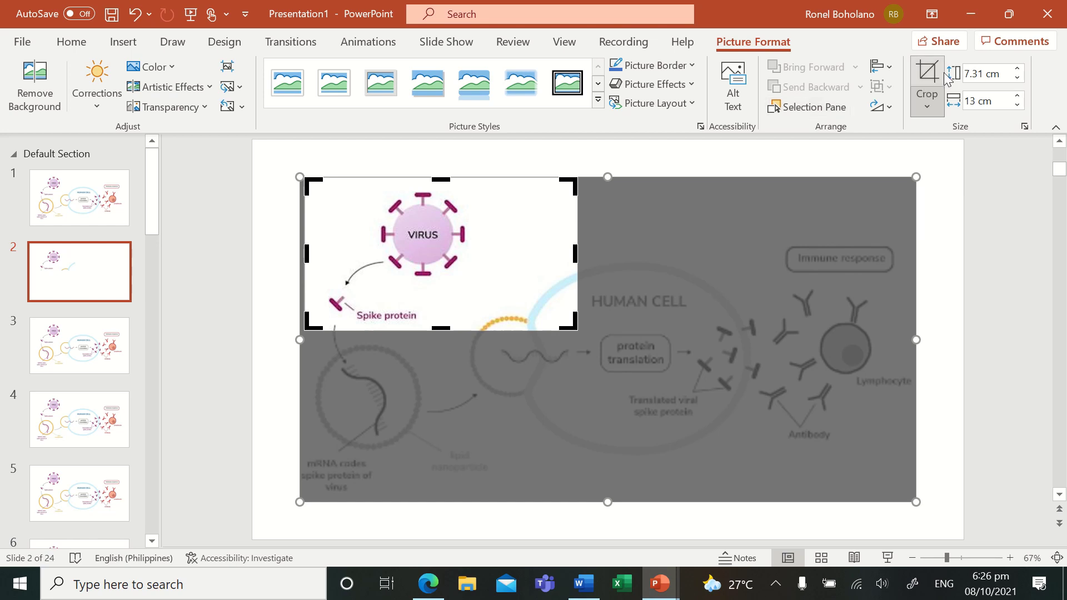
{"action": "left_click", "coordinate": [927, 78]}
{"action": "left_click_drag", "start_coordinate": [466, 239], "coordinate": [423, 204]}
{"action": "left_click_drag", "start_coordinate": [524, 293], "coordinate": [964, 539]}
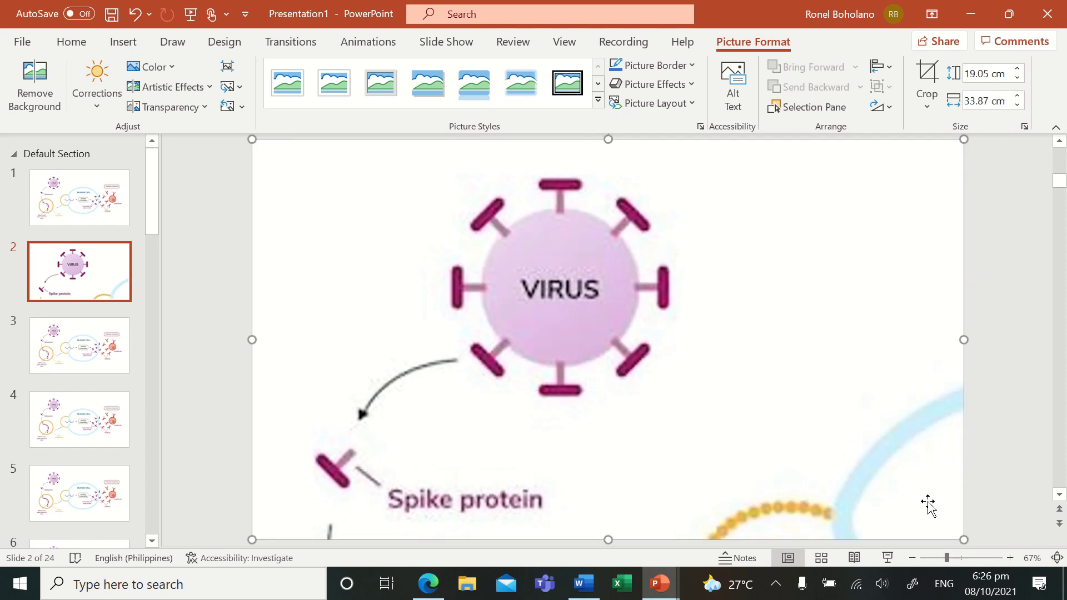
{"action": "left_click", "coordinate": [102, 356]}
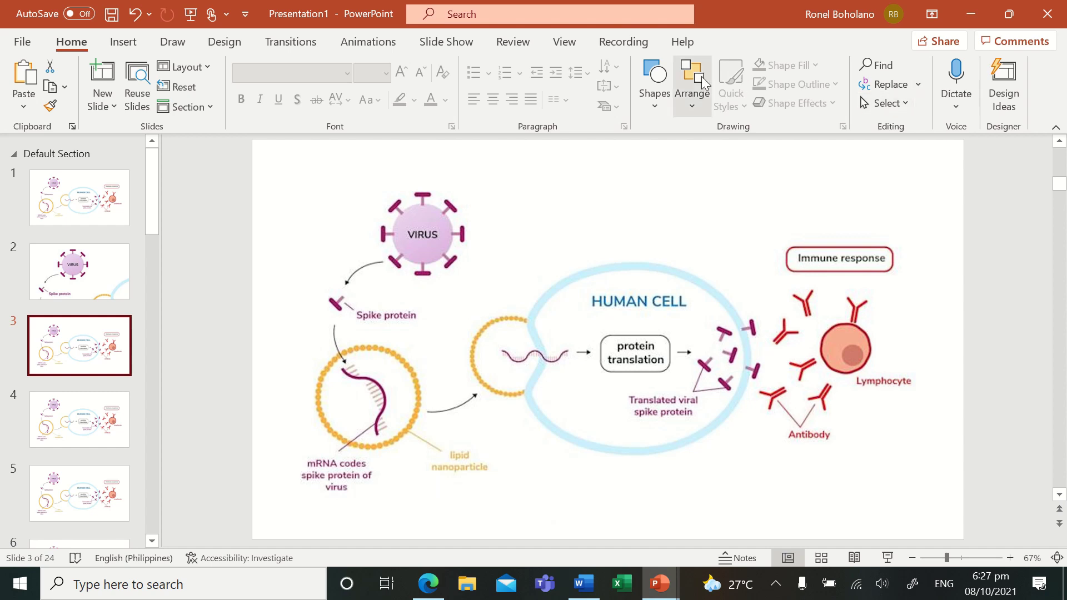
On slide 3, crop the diagram to the lipid nanoparticle area, extending to Spike protein and the human cell
{"action": "left_click", "coordinate": [422, 318]}
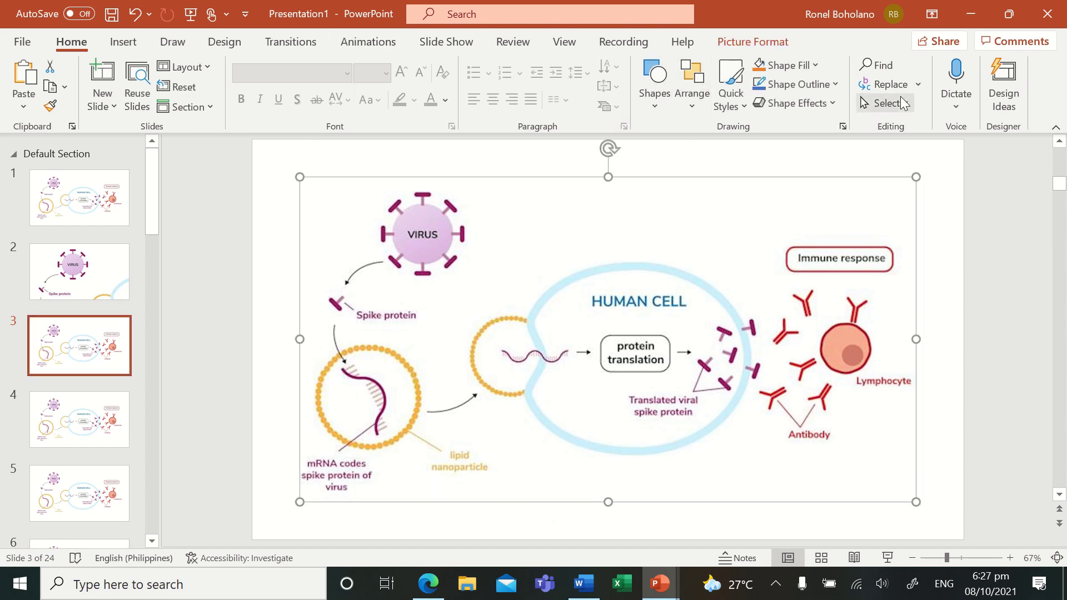
{"action": "left_click", "coordinate": [748, 45]}
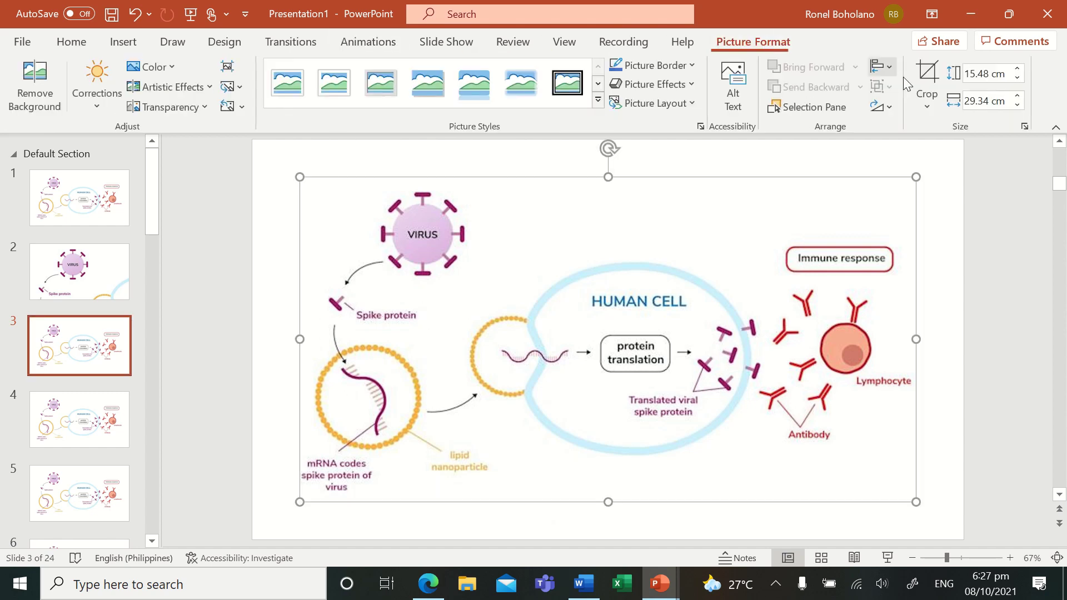
{"action": "left_click", "coordinate": [926, 75]}
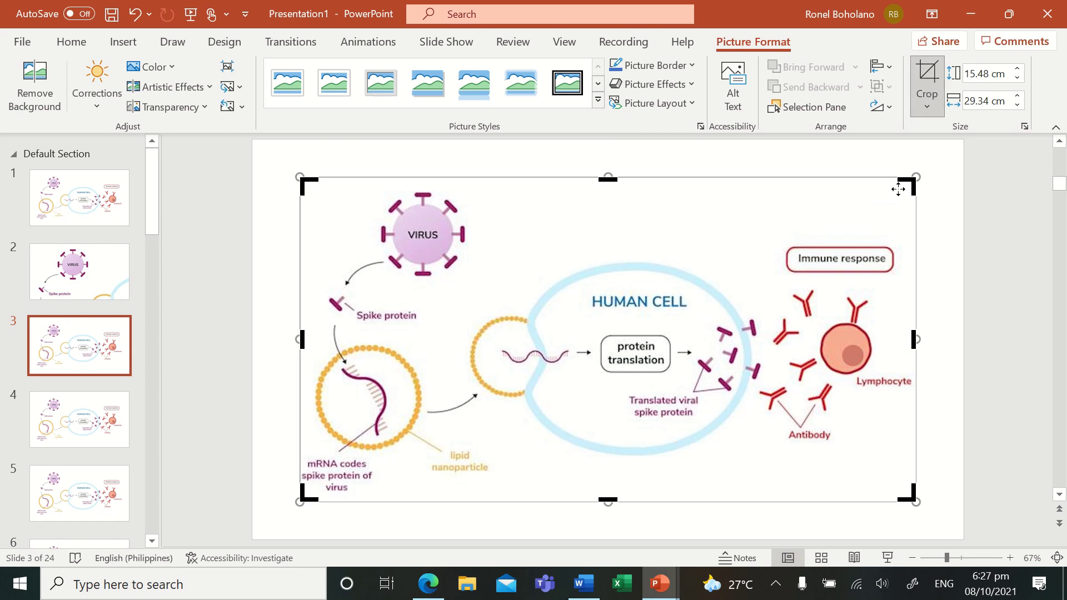
{"action": "left_click_drag", "start_coordinate": [912, 178], "coordinate": [539, 325]}
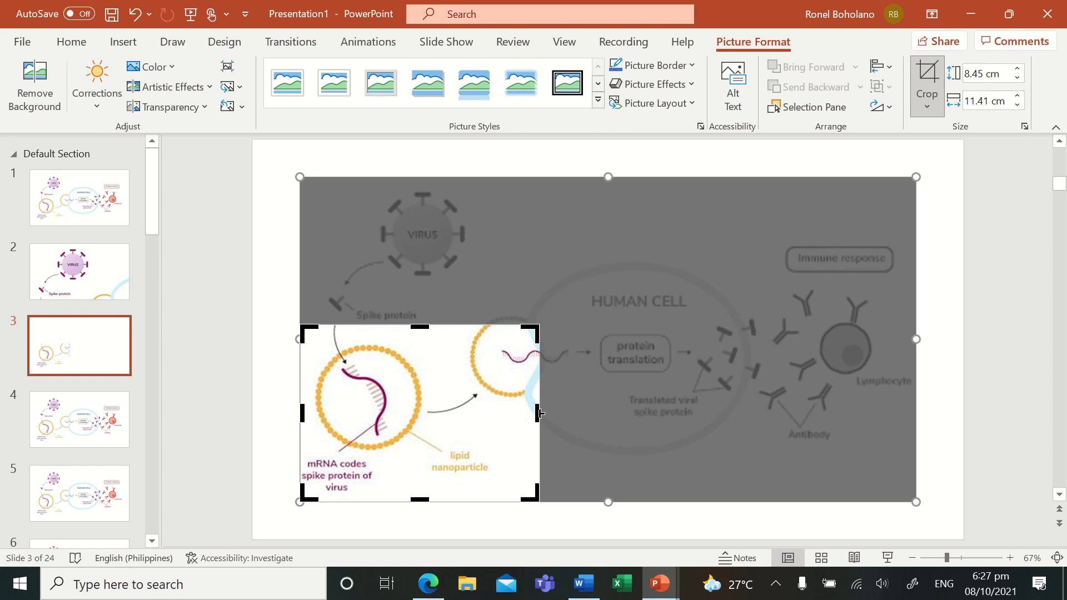
{"action": "left_click_drag", "start_coordinate": [539, 413], "coordinate": [565, 414]}
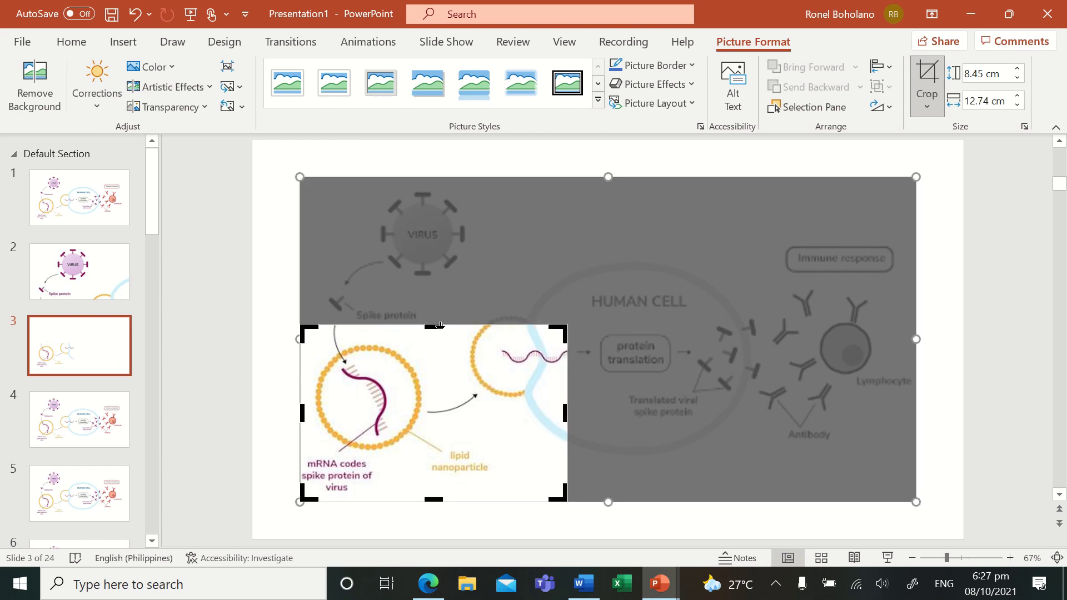
{"action": "left_click_drag", "start_coordinate": [439, 324], "coordinate": [439, 290]}
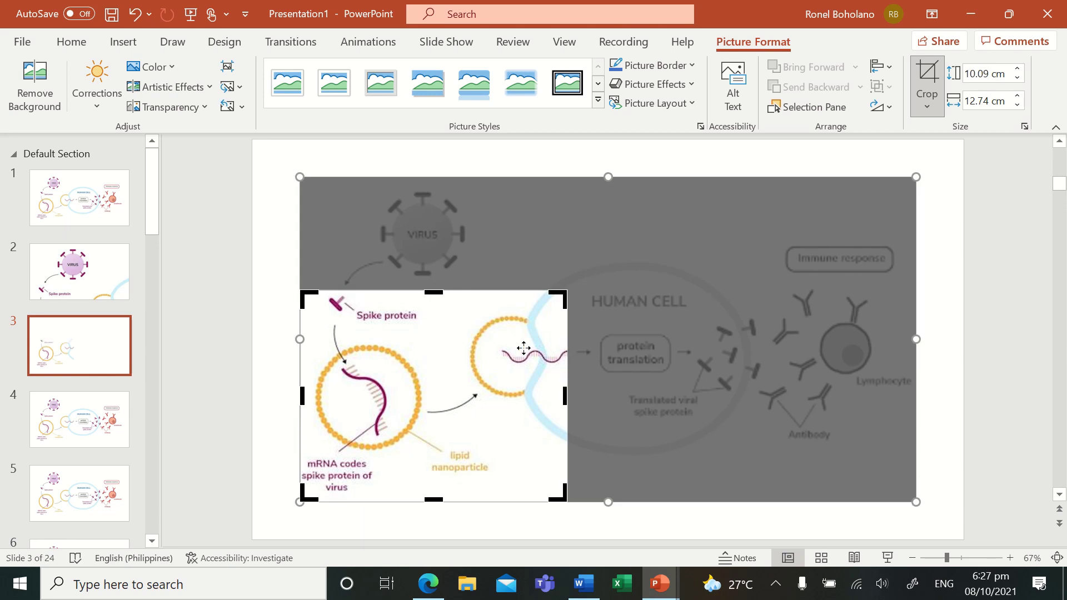
{"action": "left_click_drag", "start_coordinate": [567, 397], "coordinate": [604, 397]}
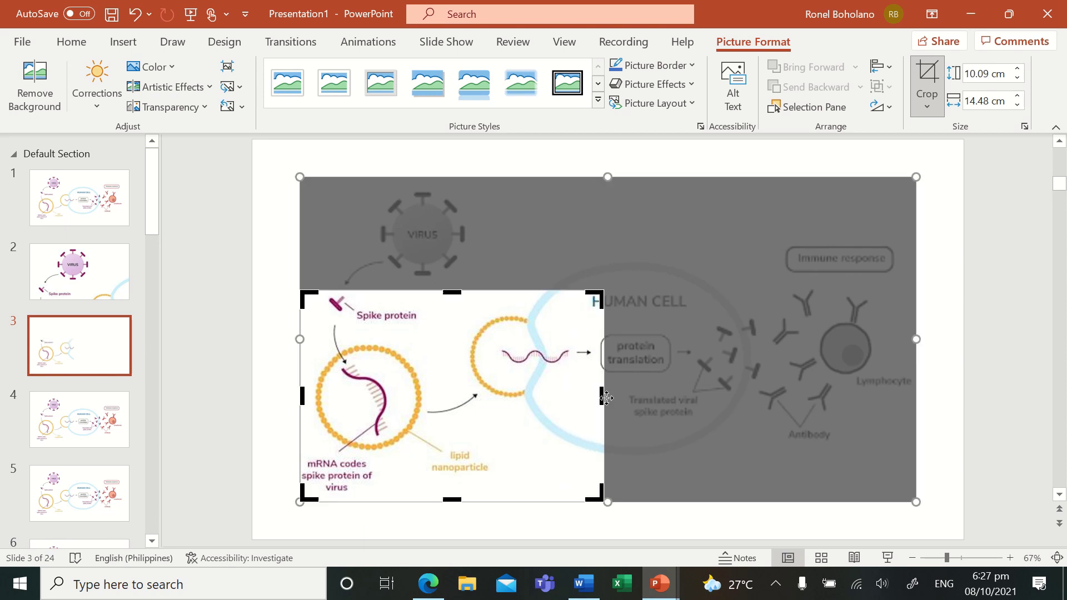
Apply the crop, then move the picture top-left and enlarge it to fill most of the slide
{"action": "left_click", "coordinate": [927, 78]}
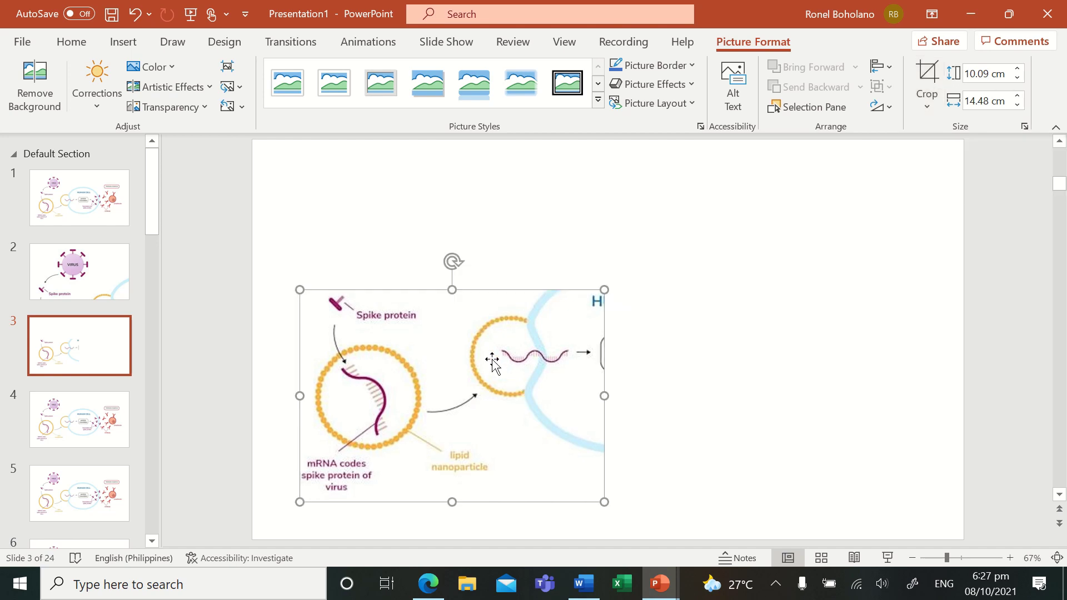
{"action": "left_click_drag", "start_coordinate": [480, 382], "coordinate": [450, 264]}
{"action": "left_click_drag", "start_coordinate": [553, 352], "coordinate": [836, 437]}
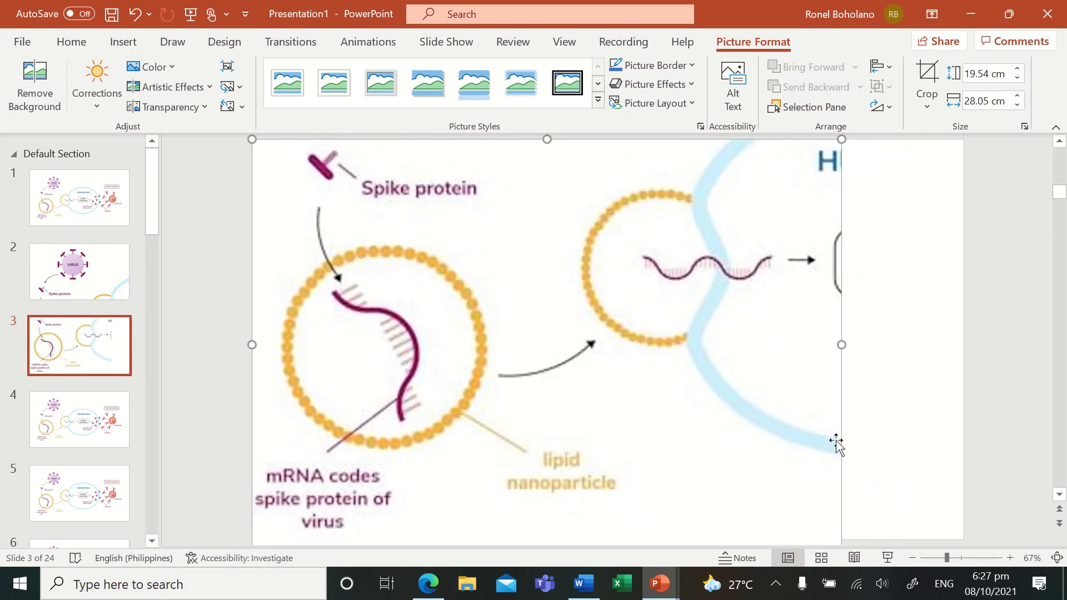
Undo the enlargement and recrop slide 3 at 16:9 to include Spike protein and protein translation
{"action": "key", "text": "ctrl+z"}
{"action": "key", "text": "ctrl+z"}
{"action": "key", "text": "ctrl+z"}
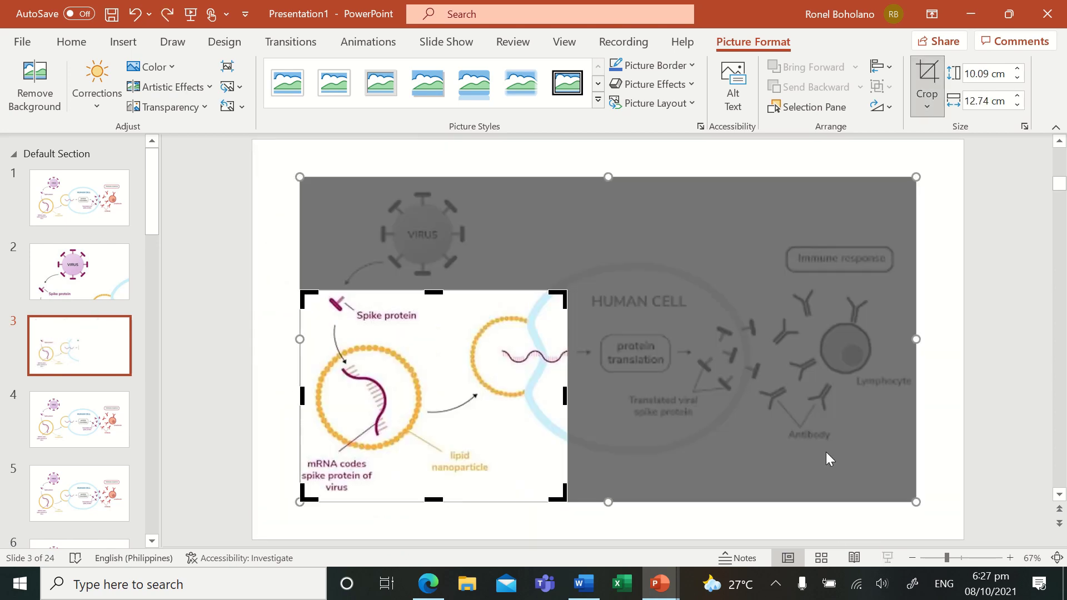
{"action": "left_click", "coordinate": [926, 100]}
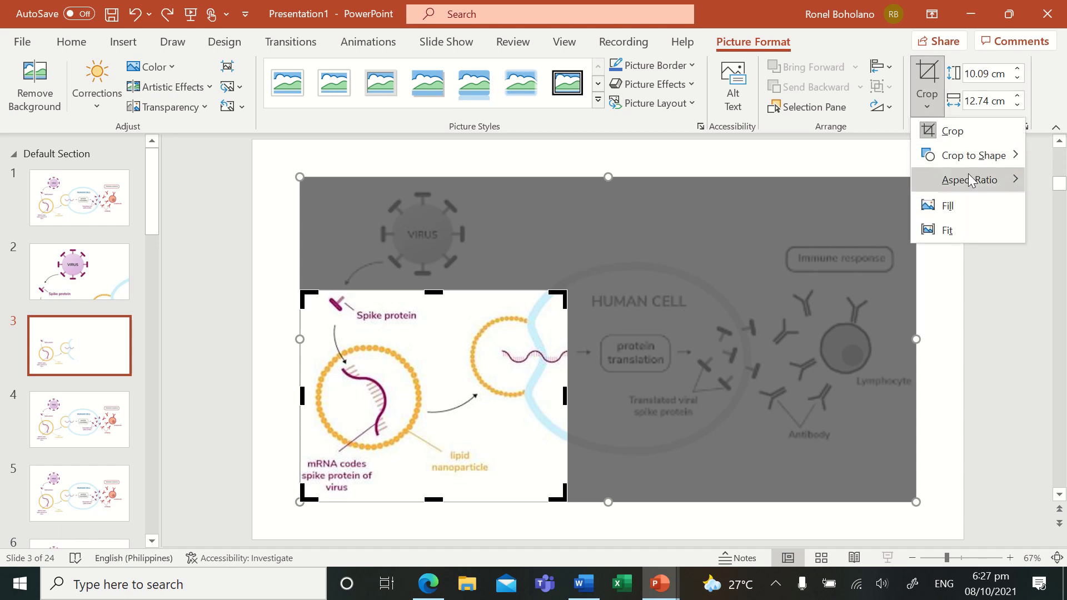
{"action": "mouse_move", "coordinate": [970, 180]}
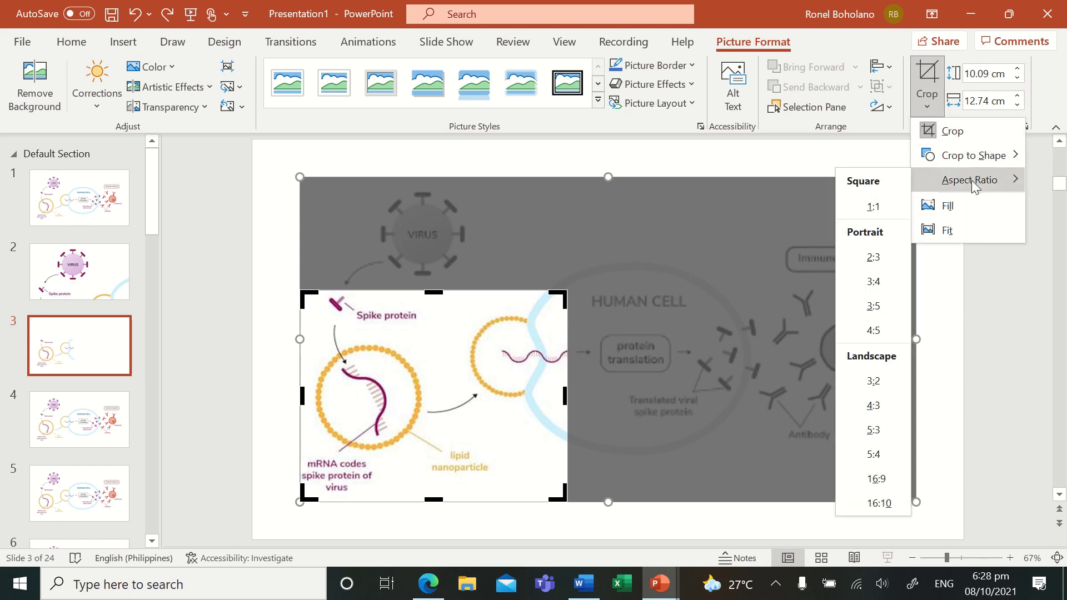
{"action": "left_click", "coordinate": [876, 480]}
{"action": "left_click_drag", "start_coordinate": [450, 416], "coordinate": [456, 395]}
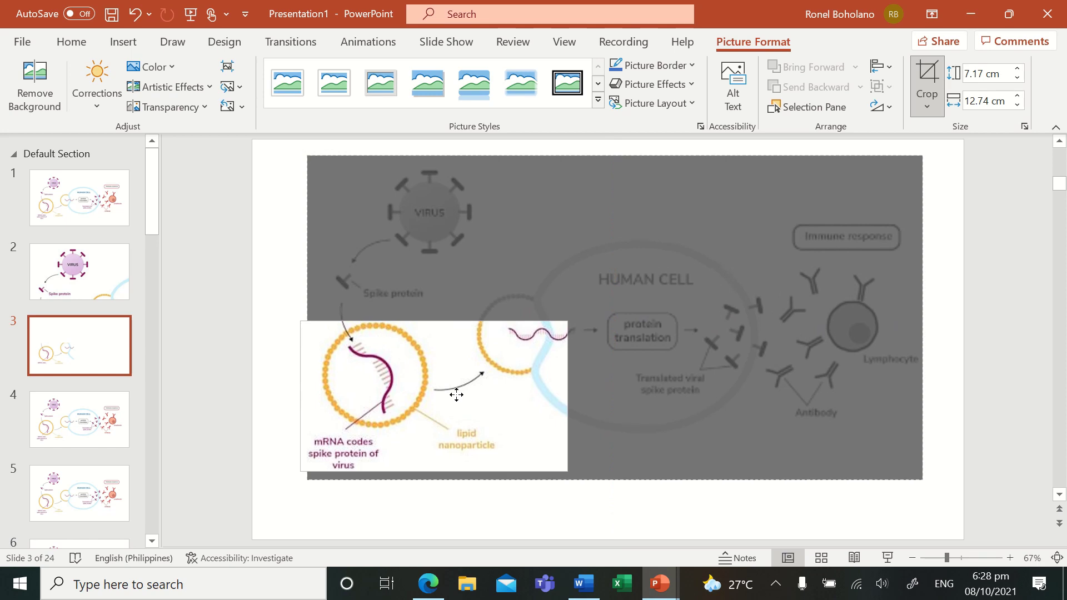
{"action": "left_click_drag", "start_coordinate": [456, 395], "coordinate": [456, 394]}
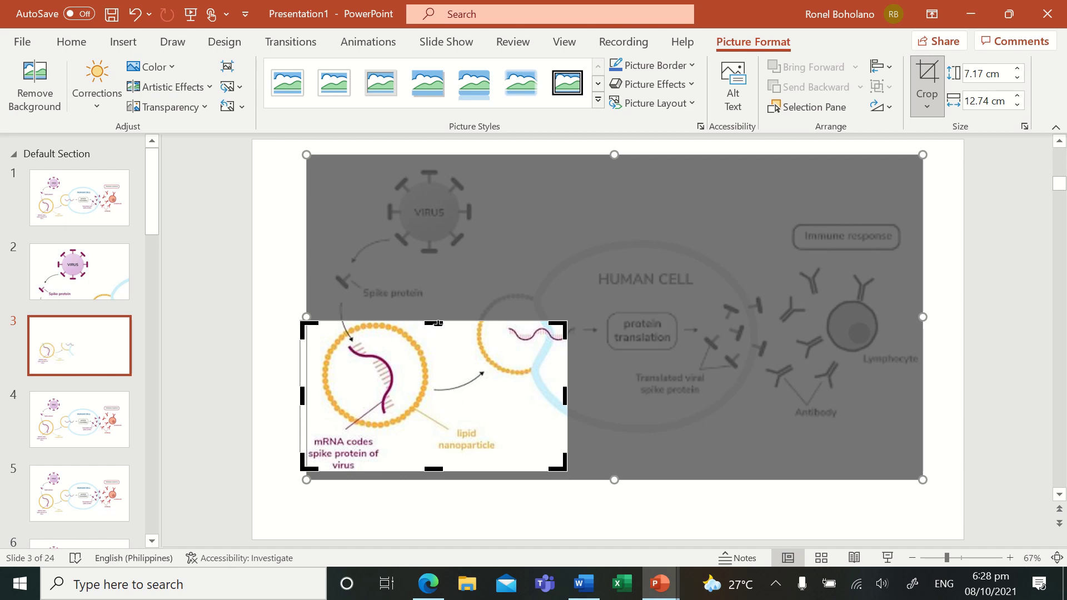
{"action": "left_click_drag", "start_coordinate": [438, 322], "coordinate": [442, 258]}
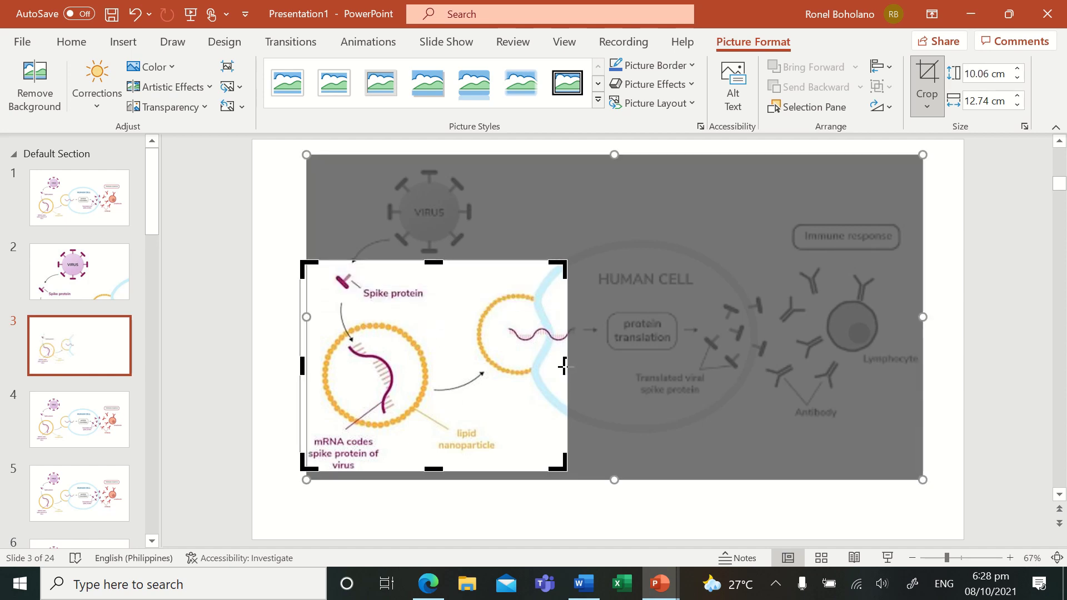
{"action": "left_click_drag", "start_coordinate": [563, 366], "coordinate": [654, 366]}
{"action": "left_click_drag", "start_coordinate": [821, 381], "coordinate": [814, 380]}
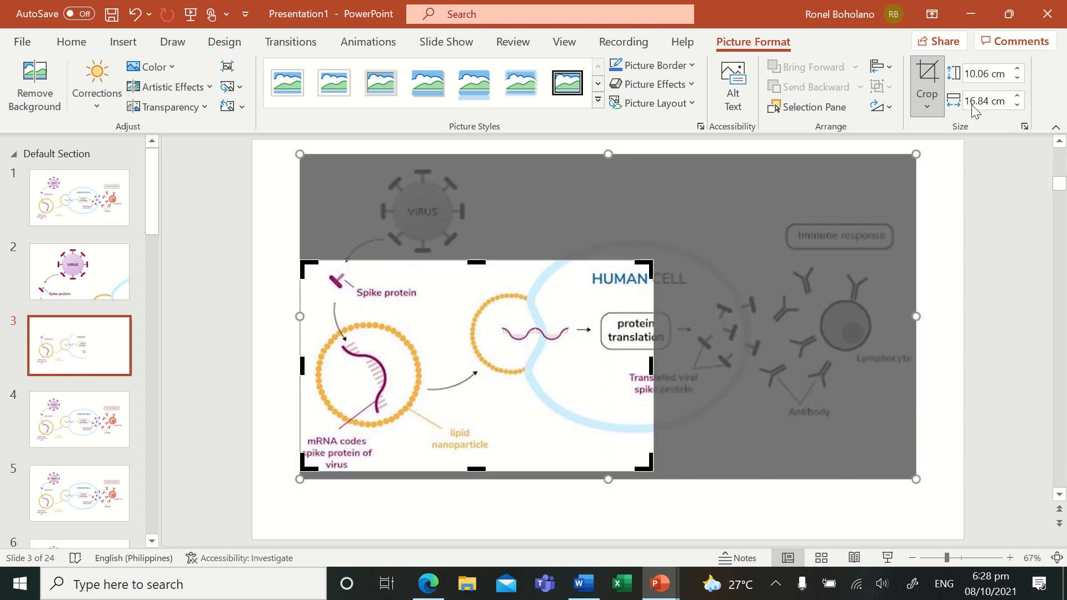
Reapply the 16:9 crop, then move and enlarge the picture to 18.95 × 33.68 cm, filling the slide
{"action": "left_click", "coordinate": [927, 106]}
{"action": "mouse_move", "coordinate": [970, 180]}
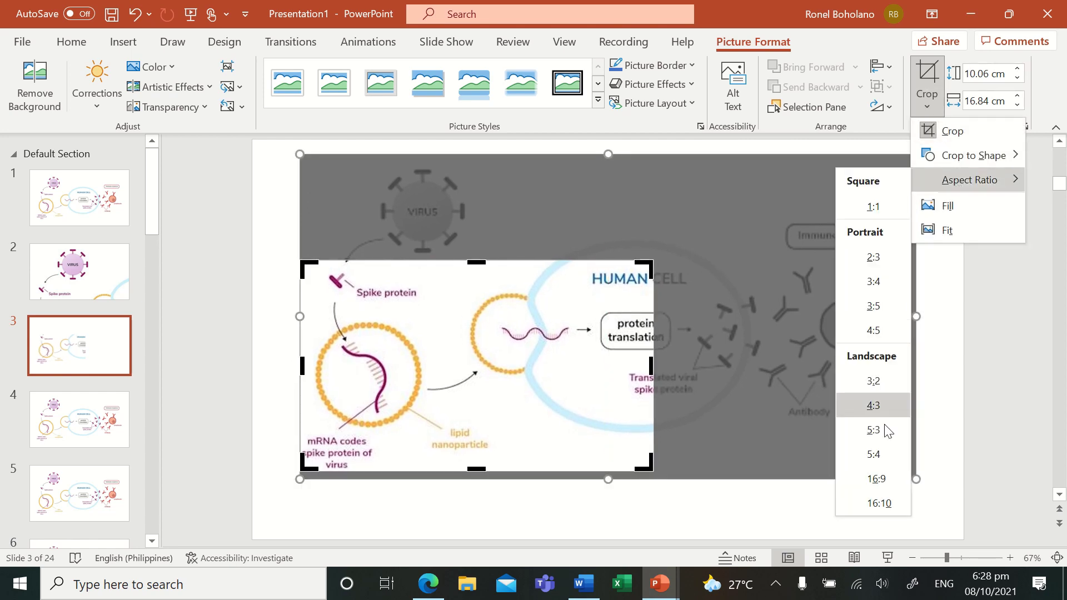
{"action": "left_click", "coordinate": [883, 479]}
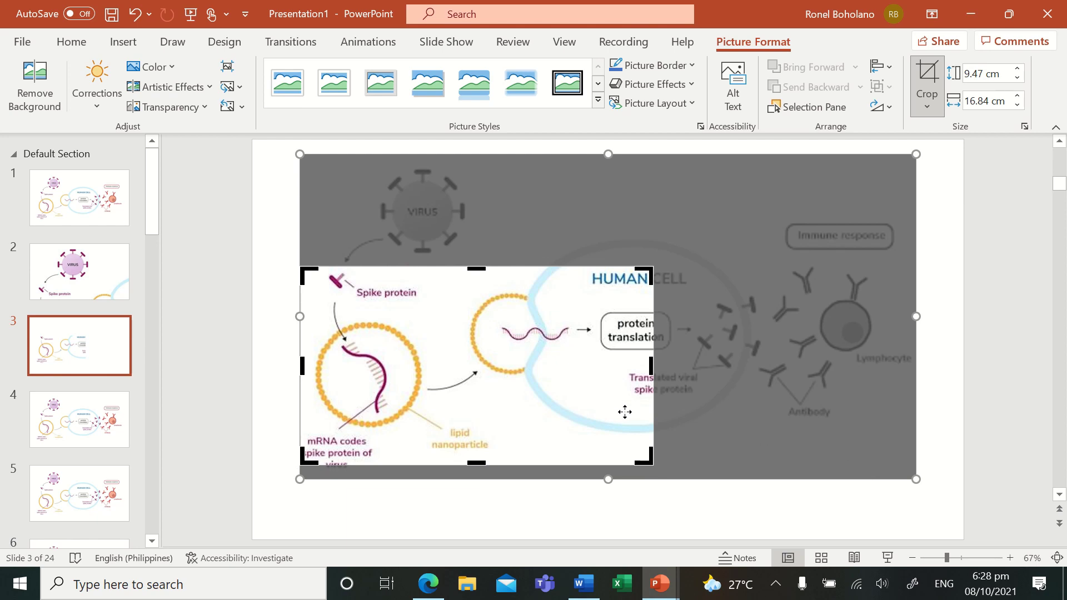
{"action": "left_click_drag", "start_coordinate": [525, 388], "coordinate": [525, 382]}
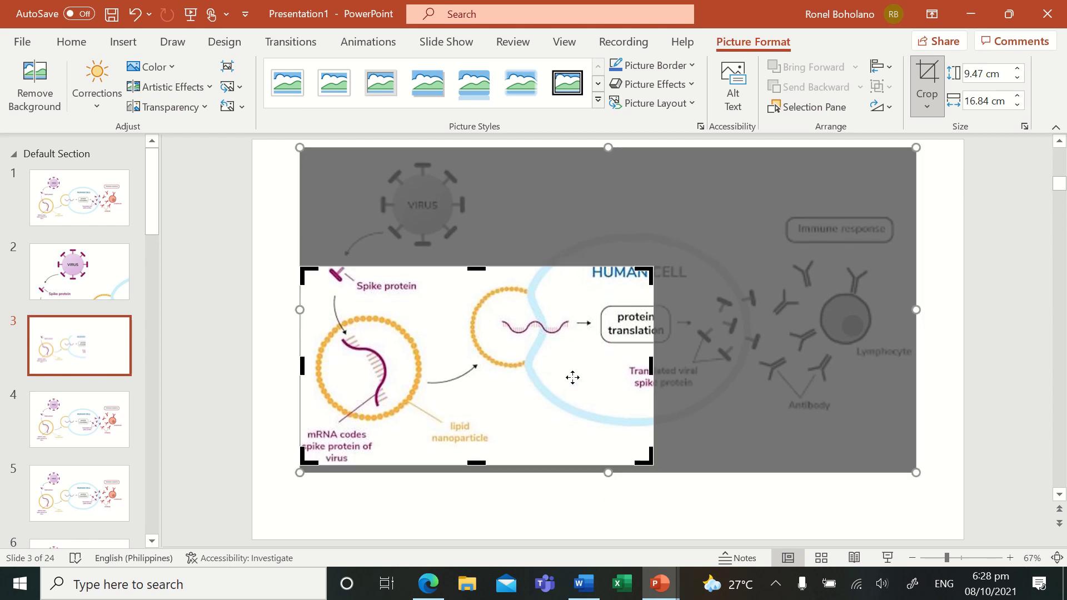
{"action": "left_click", "coordinate": [926, 92]}
{"action": "left_click_drag", "start_coordinate": [607, 352], "coordinate": [482, 277]}
{"action": "left_click_drag", "start_coordinate": [605, 339], "coordinate": [960, 484]}
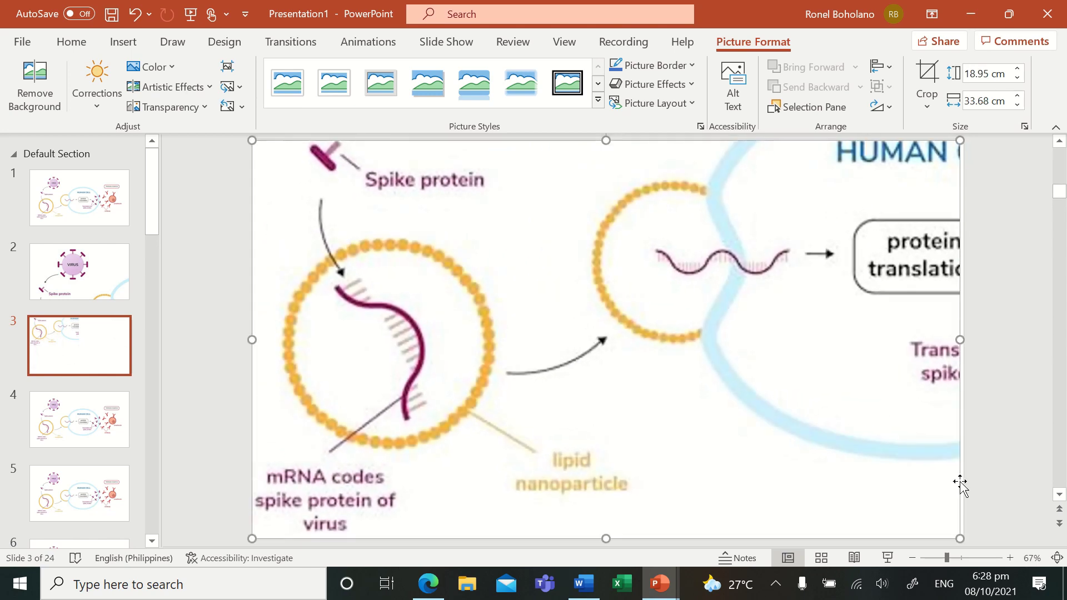
{"action": "left_click", "coordinate": [215, 430]}
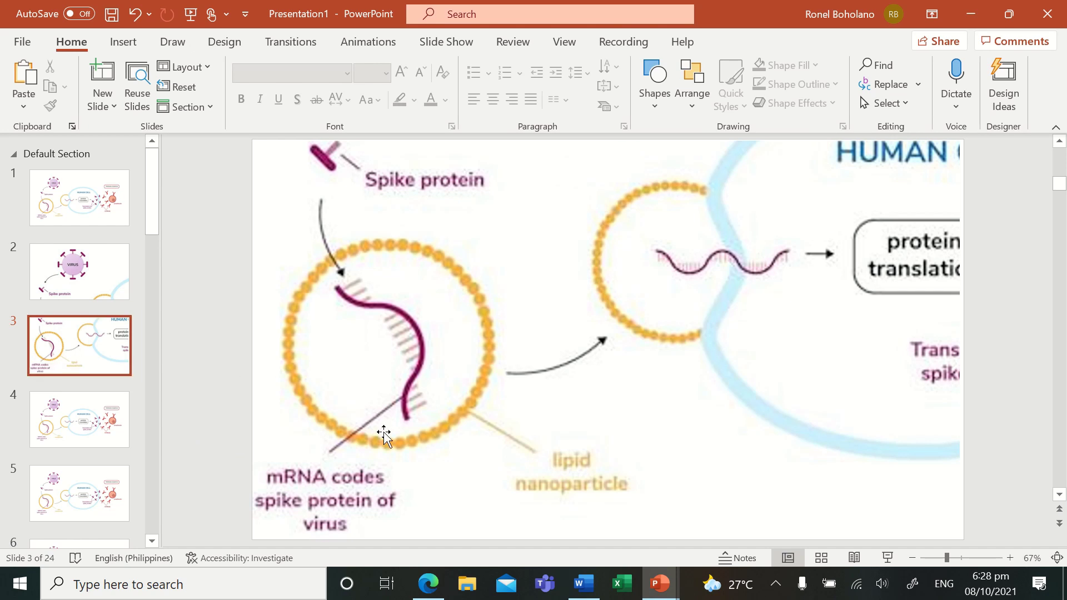
On slide 4, crop the diagram to the human cell and translated spike protein
{"action": "left_click", "coordinate": [110, 432]}
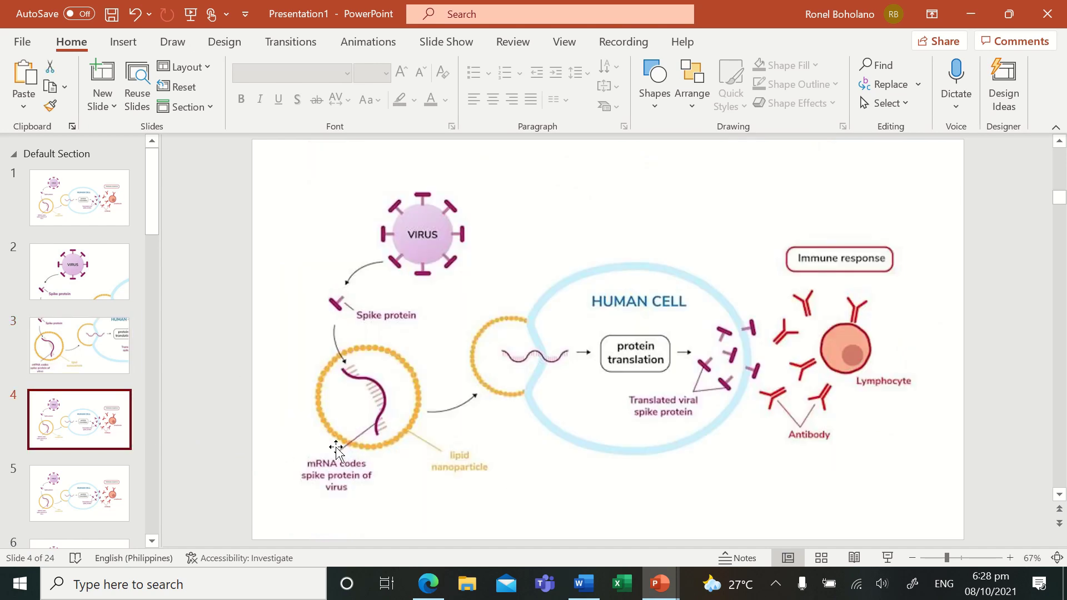
{"action": "left_click", "coordinate": [359, 435]}
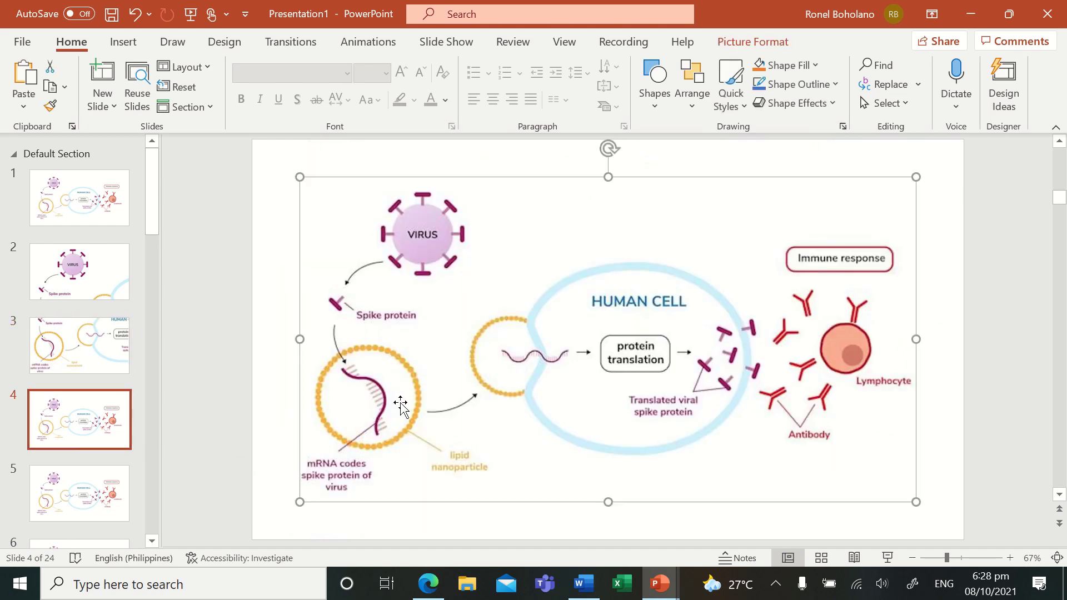
{"action": "left_click", "coordinate": [783, 45]}
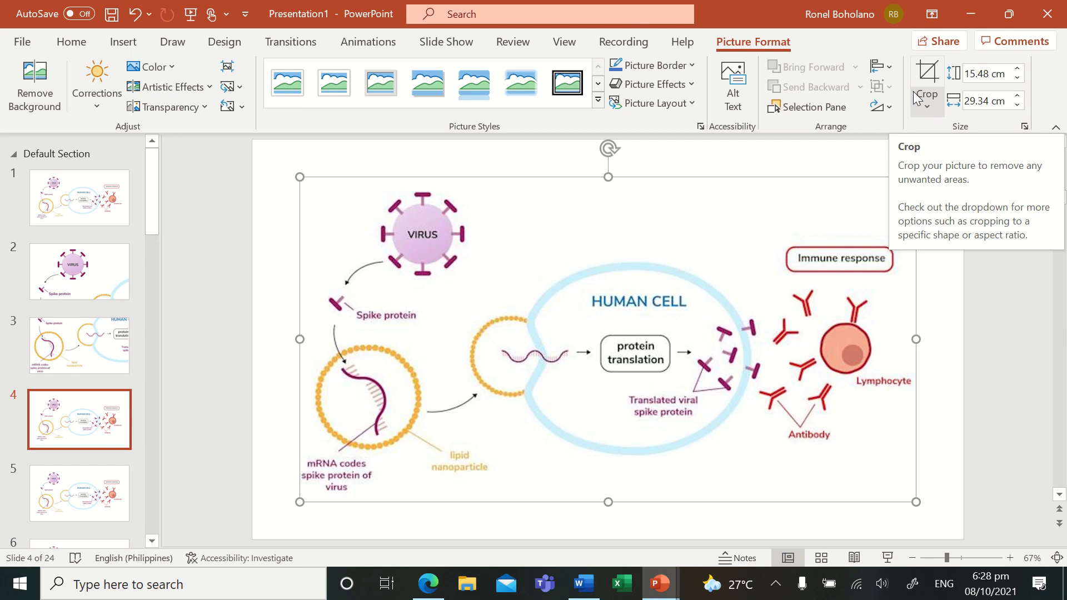
{"action": "left_click", "coordinate": [926, 72]}
{"action": "left_click_drag", "start_coordinate": [913, 178], "coordinate": [708, 248]}
{"action": "left_click_drag", "start_coordinate": [304, 494], "coordinate": [413, 437]}
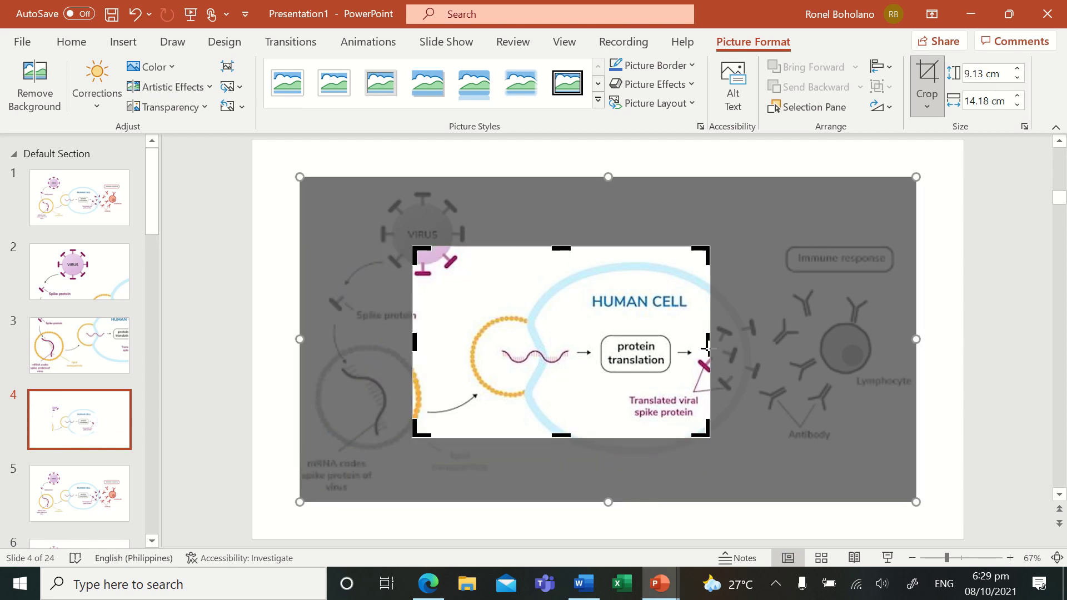
{"action": "left_click_drag", "start_coordinate": [706, 349], "coordinate": [734, 348]}
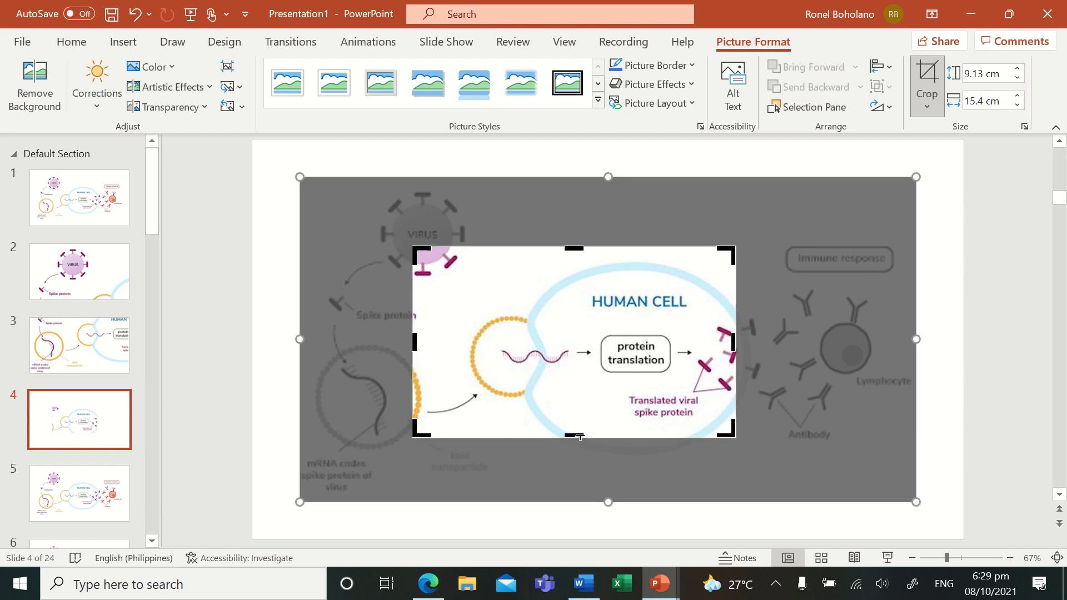
{"action": "left_click_drag", "start_coordinate": [579, 436], "coordinate": [578, 447]}
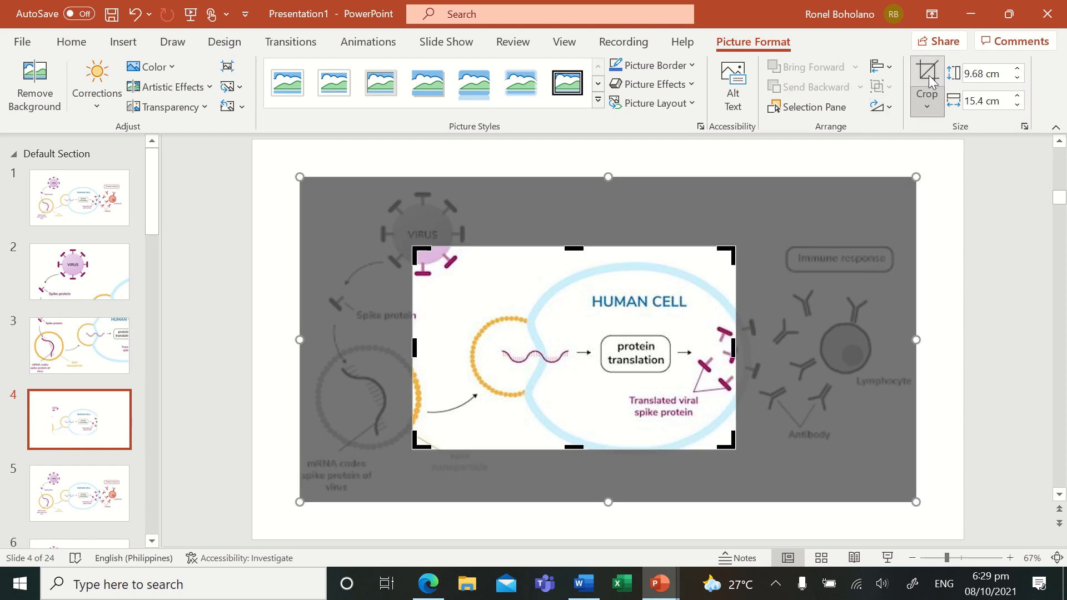
Make the crop 16:9, then move and enlarge the picture to 19.05 × 33.87 cm
{"action": "left_click", "coordinate": [927, 103]}
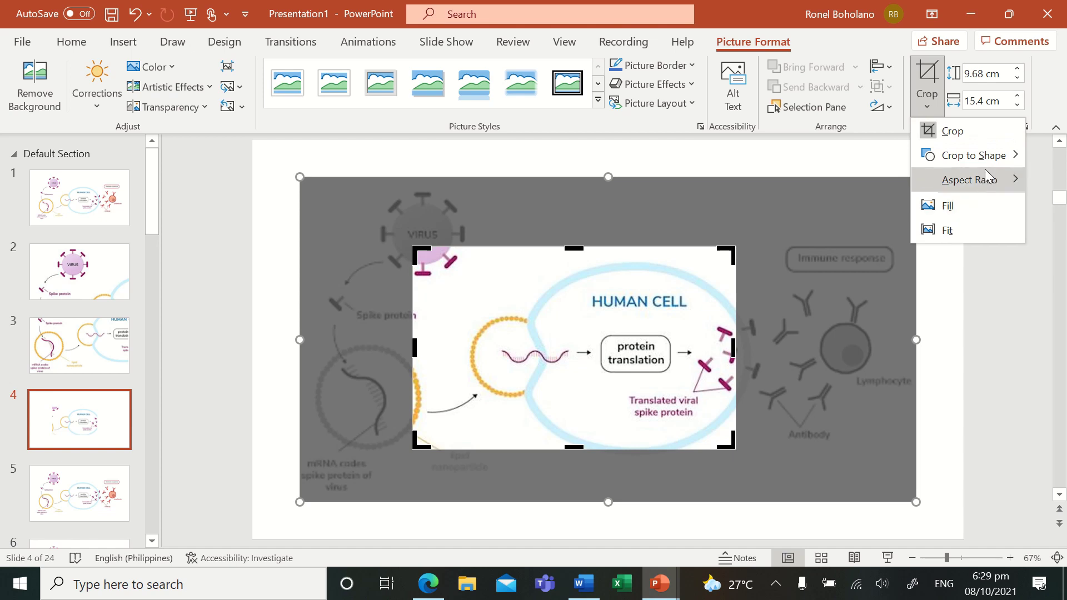
{"action": "mouse_move", "coordinate": [986, 178]}
{"action": "left_click", "coordinate": [878, 479]}
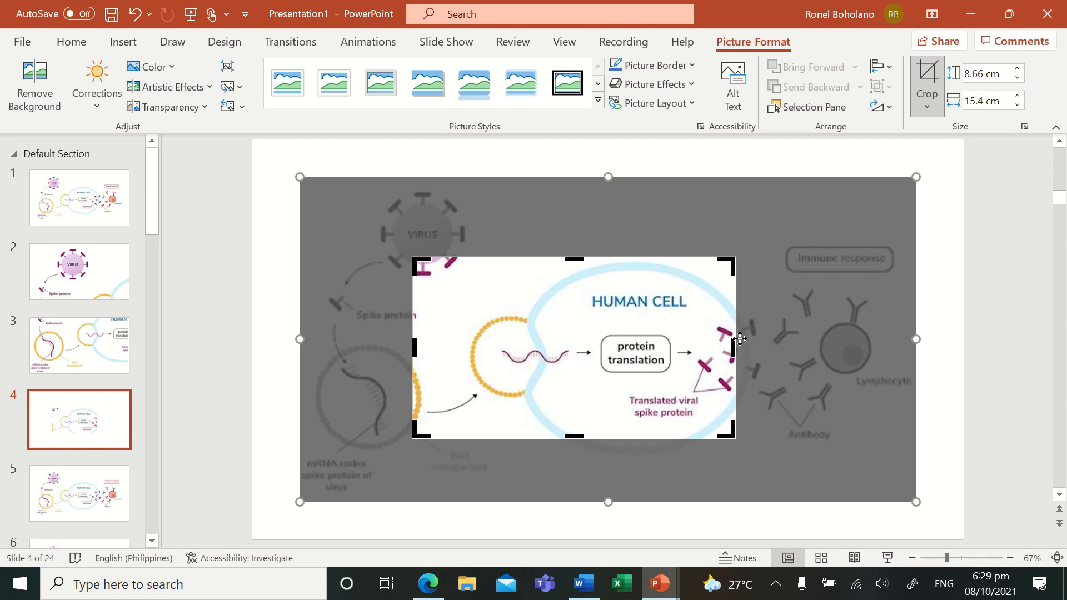
{"action": "left_click", "coordinate": [926, 78]}
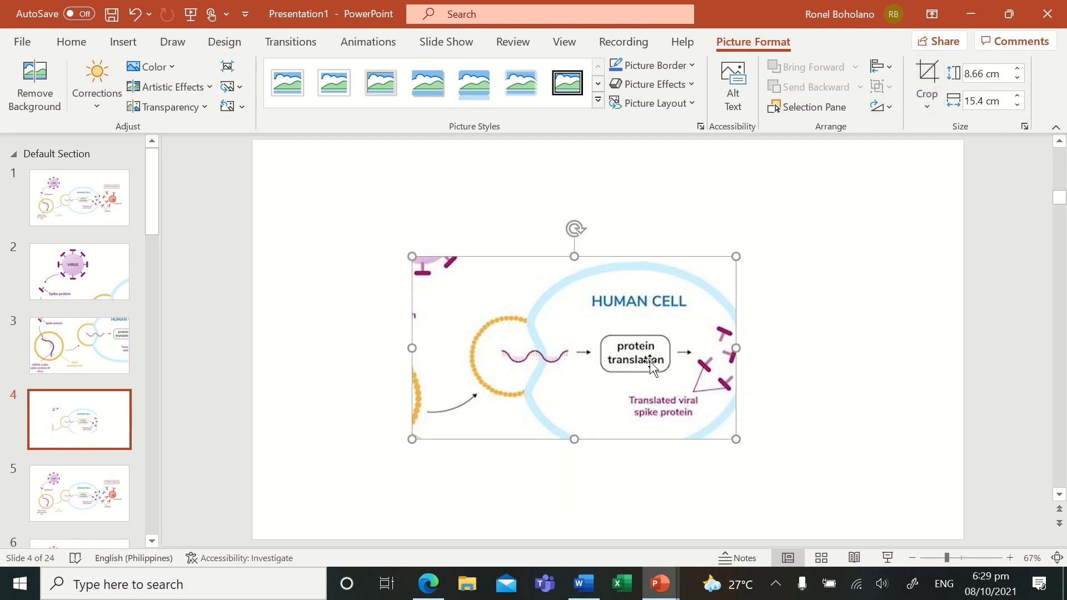
{"action": "left_click_drag", "start_coordinate": [643, 357], "coordinate": [493, 257]}
{"action": "left_click_drag", "start_coordinate": [576, 322], "coordinate": [961, 504]}
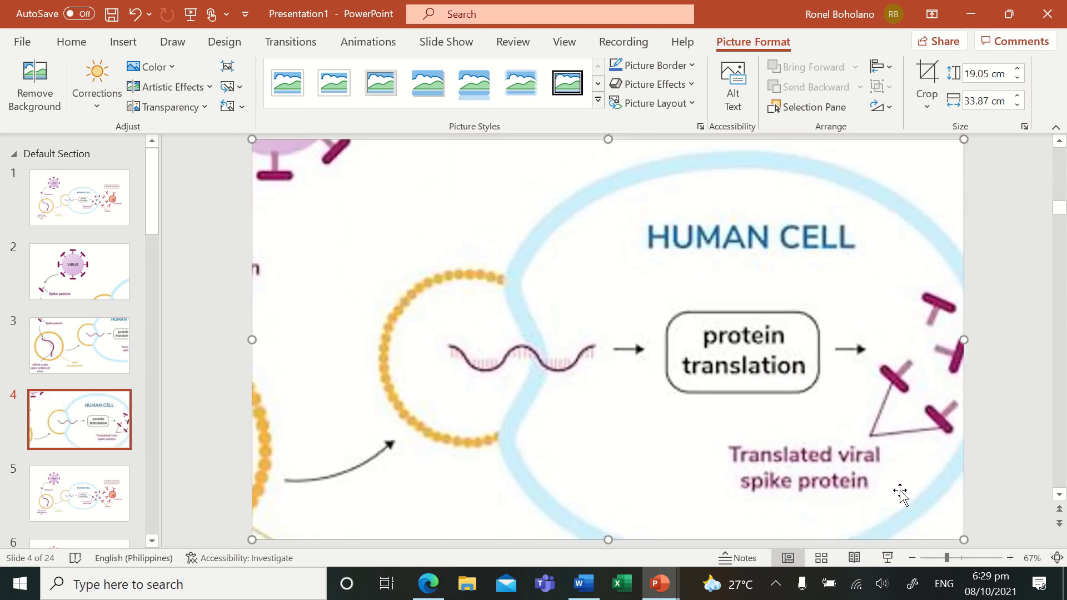
{"action": "left_click", "coordinate": [223, 397]}
{"action": "left_click", "coordinate": [109, 493]}
{"action": "scroll", "coordinate": [115, 401], "scroll_direction": "down", "scroll_amount": 2}
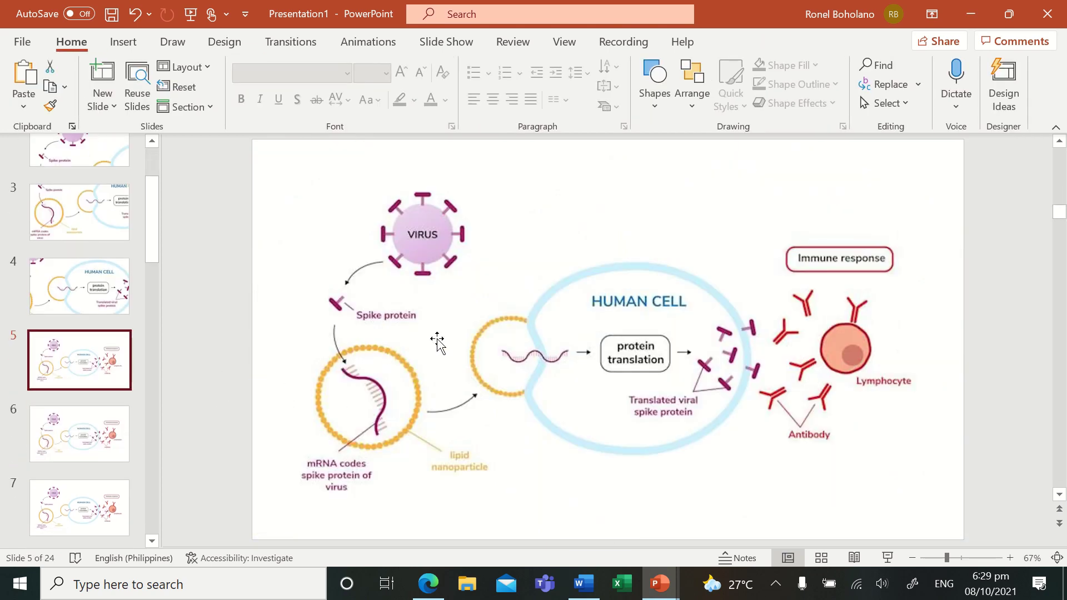
On slide 5, crop away the diagram's left, bottom and top around the human cell and immune response
{"action": "left_click", "coordinate": [546, 295]}
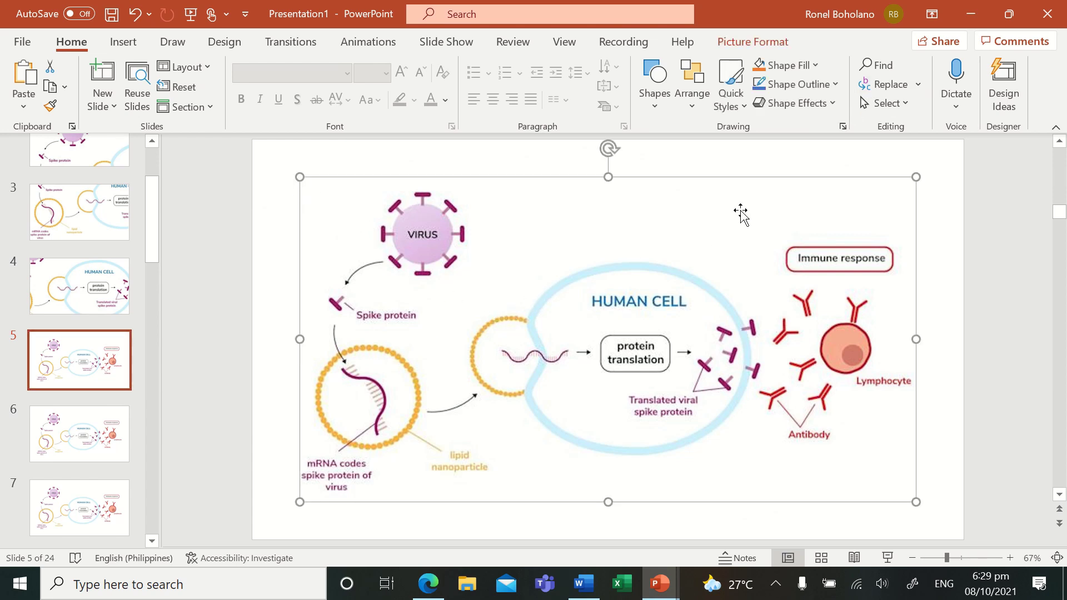
{"action": "left_click", "coordinate": [755, 42]}
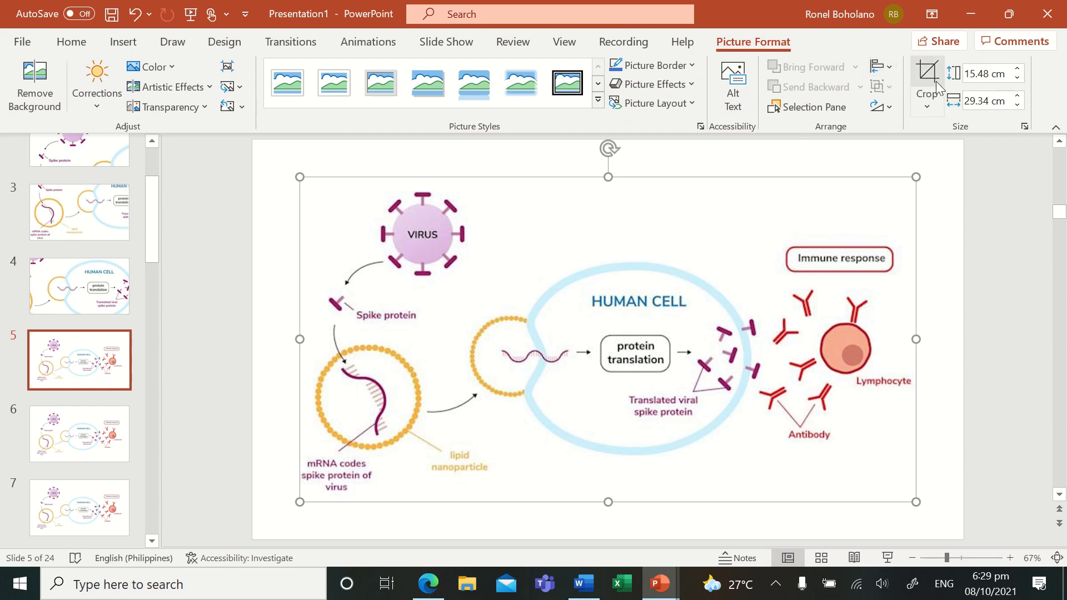
{"action": "left_click", "coordinate": [929, 78]}
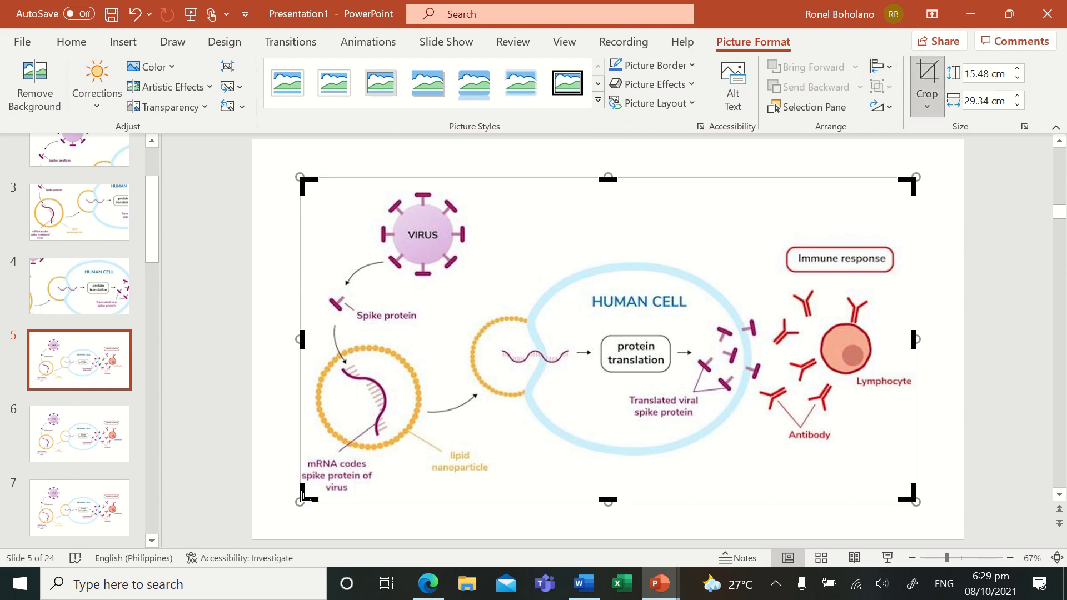
{"action": "left_click_drag", "start_coordinate": [301, 495], "coordinate": [519, 448]}
{"action": "left_click_drag", "start_coordinate": [718, 182], "coordinate": [698, 239]}
Set the crop to 16:9, then move and enlarge the close-up to fill the slide
{"action": "left_click", "coordinate": [927, 105]}
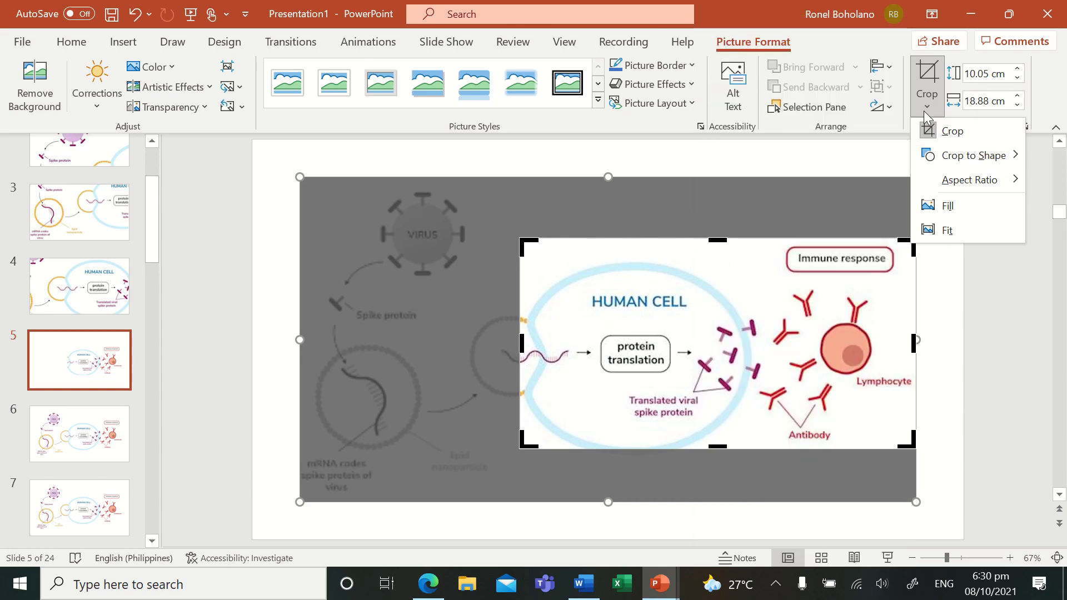
{"action": "mouse_move", "coordinate": [923, 178]}
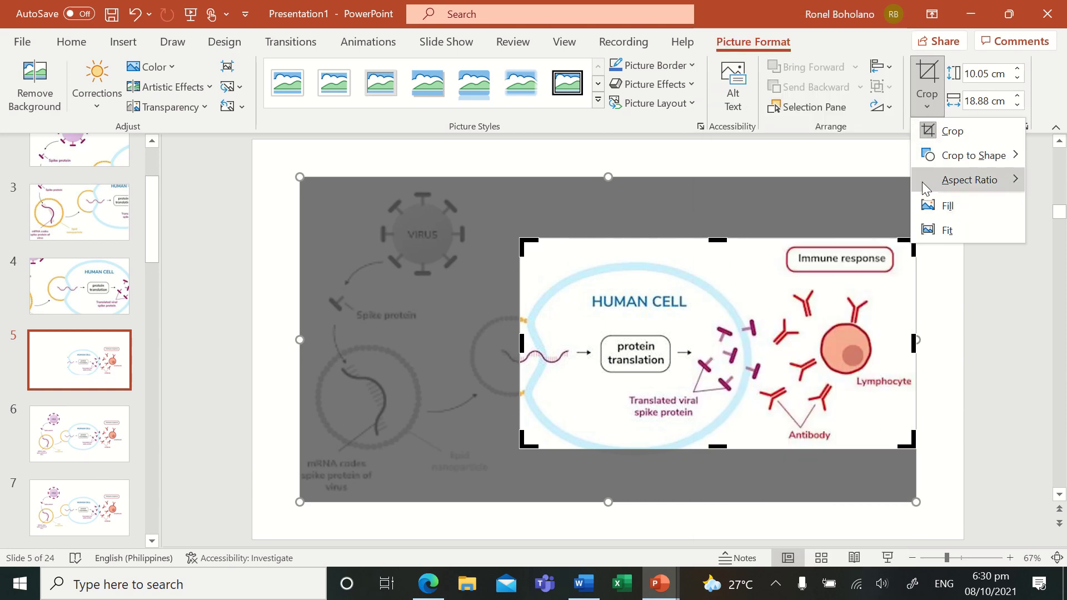
{"action": "left_click", "coordinate": [876, 481]}
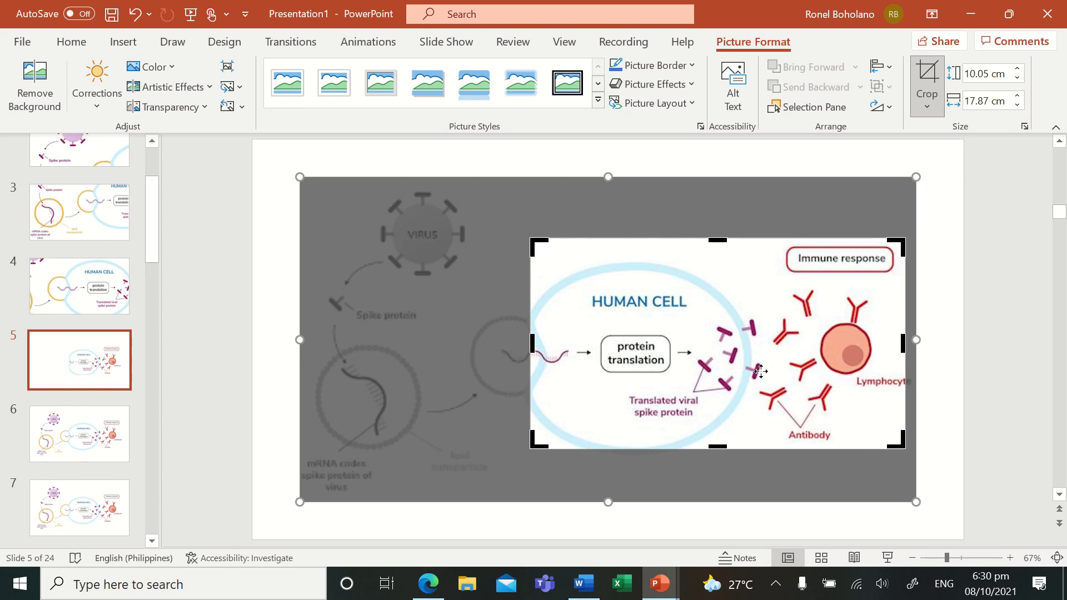
{"action": "mouse_move", "coordinate": [771, 366]}
{"action": "left_mouse_down"}
{"action": "mouse_move", "coordinate": [783, 365]}
{"action": "mouse_move", "coordinate": [751, 362]}
{"action": "left_mouse_up"}
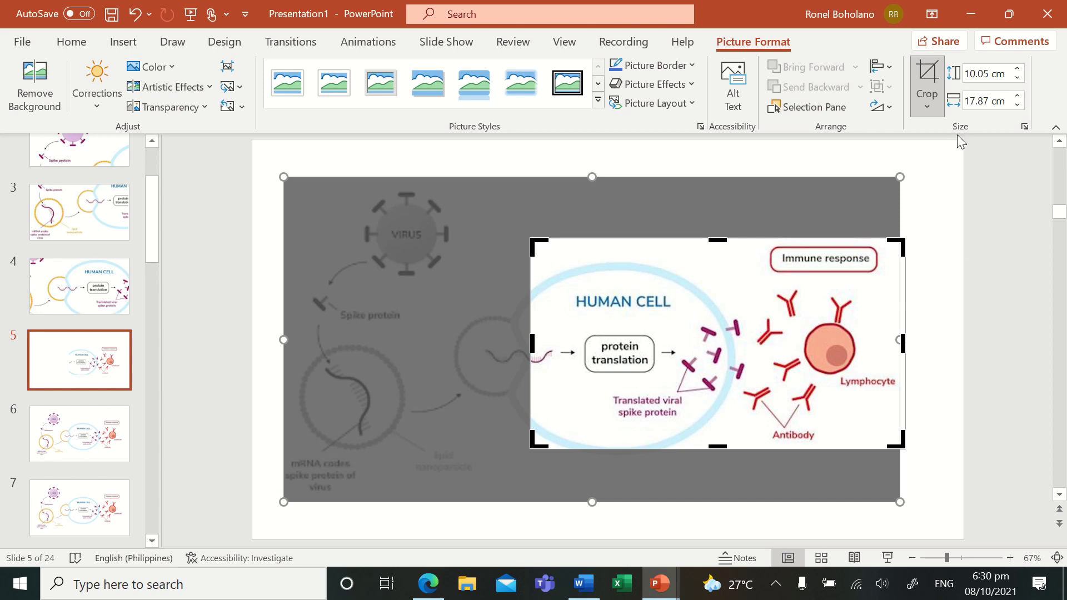
{"action": "left_click", "coordinate": [923, 79]}
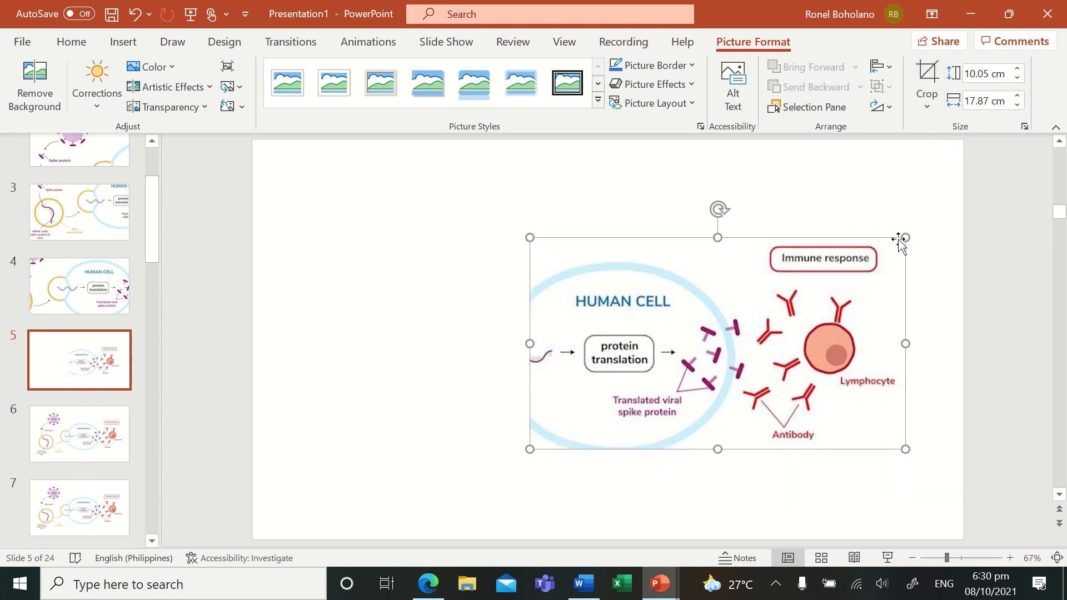
{"action": "left_click_drag", "start_coordinate": [810, 359], "coordinate": [538, 247]}
{"action": "left_click_drag", "start_coordinate": [626, 351], "coordinate": [964, 539]}
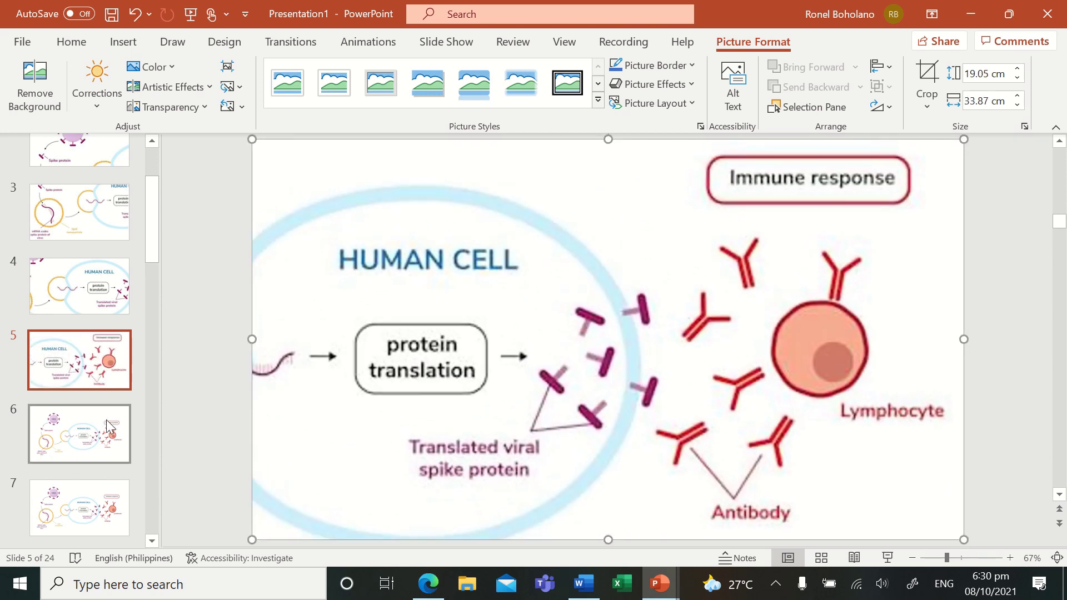
{"action": "left_click_drag", "start_coordinate": [150, 247], "coordinate": [142, 284]}
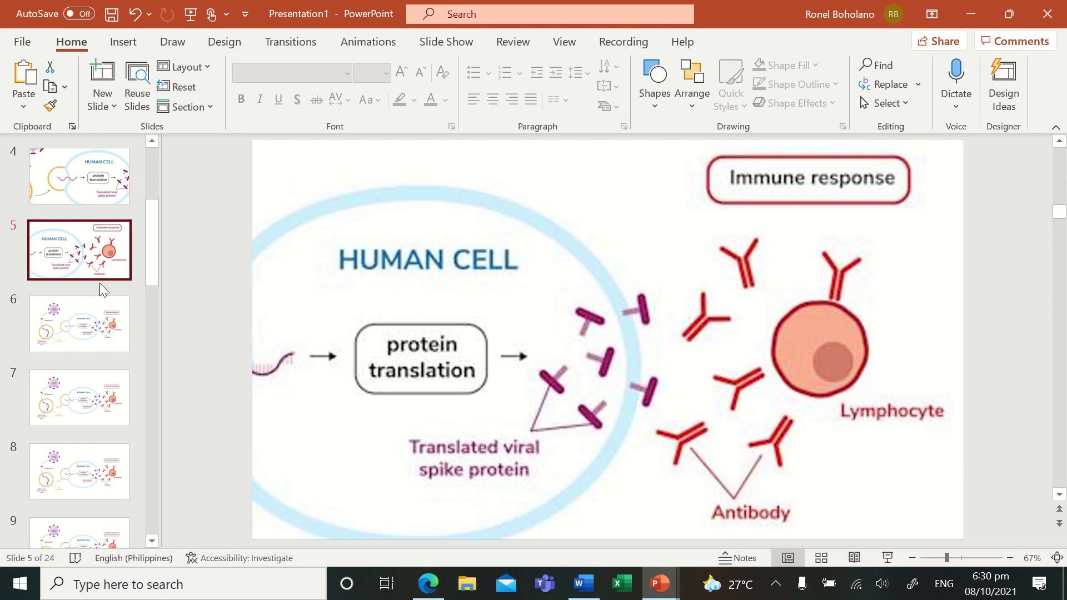
Delete the three extra diagram copies after slide 6, leaving 21 slides
{"action": "left_click", "coordinate": [104, 262]}
{"action": "left_click", "coordinate": [107, 334]}
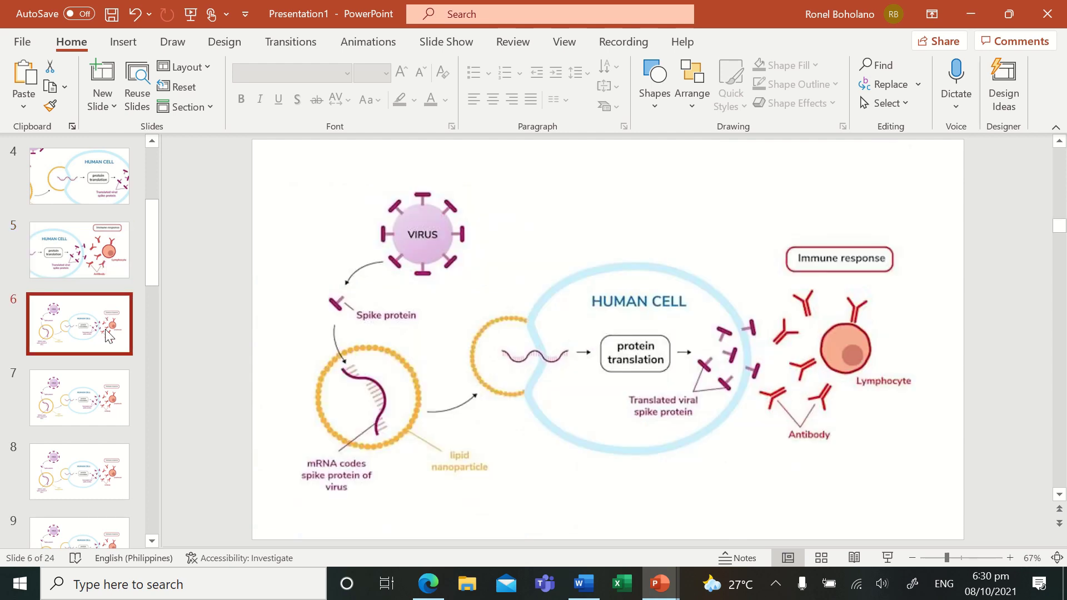
{"action": "left_click", "coordinate": [102, 405]}
{"action": "key", "text": "Delete"}
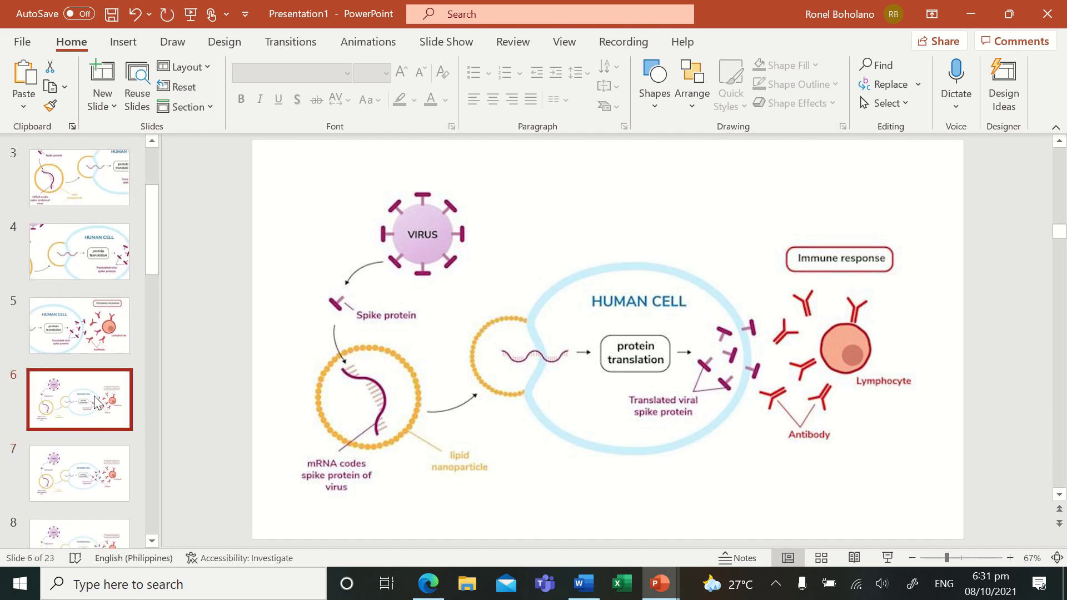
{"action": "left_click", "coordinate": [98, 492]}
{"action": "key", "text": "Delete"}
{"action": "left_click", "coordinate": [95, 486]}
{"action": "scroll", "coordinate": [83, 389], "scroll_direction": "down", "scroll_amount": 2}
{"action": "left_click", "coordinate": [74, 391]}
{"action": "key", "text": "Delete"}
{"action": "scroll", "coordinate": [74, 392], "scroll_direction": "up", "scroll_amount": 5}
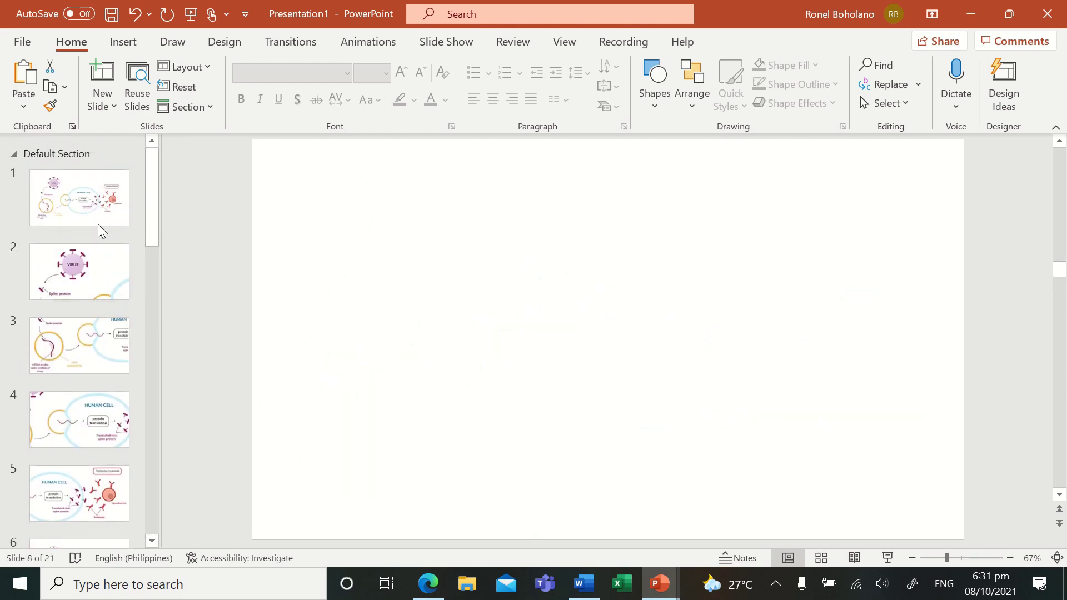
Select slides 1 through 7 in the thumbnail pane
{"action": "left_click", "coordinate": [97, 222]}
{"action": "left_click", "coordinate": [79, 286], "text": "shift"}
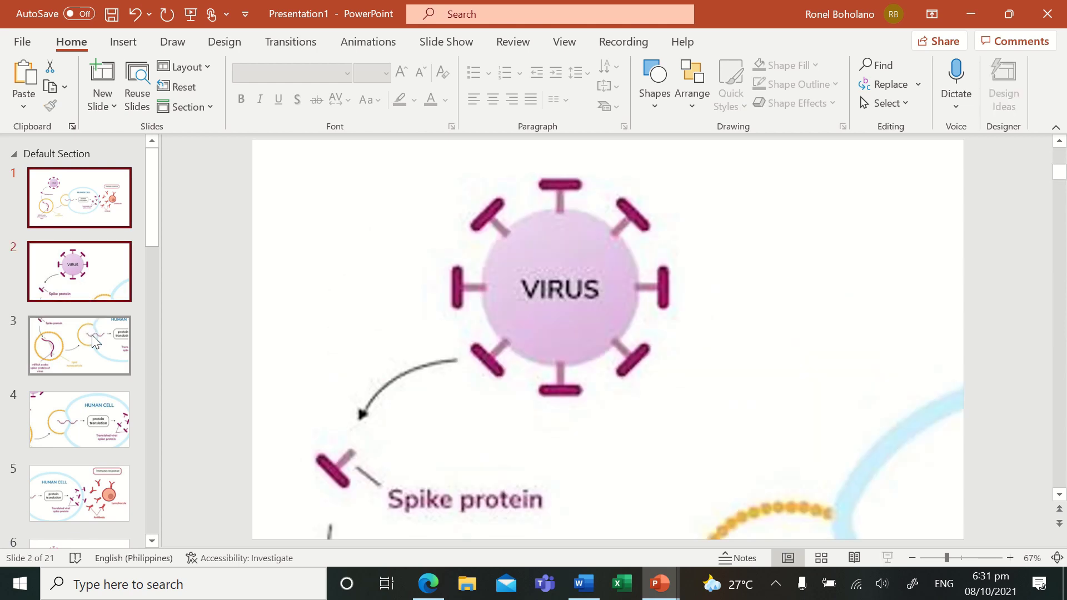
{"action": "left_click", "coordinate": [81, 356], "text": "shift"}
{"action": "left_click", "coordinate": [83, 433], "text": "shift"}
{"action": "scroll", "coordinate": [84, 433], "scroll_direction": "down", "scroll_amount": 2}
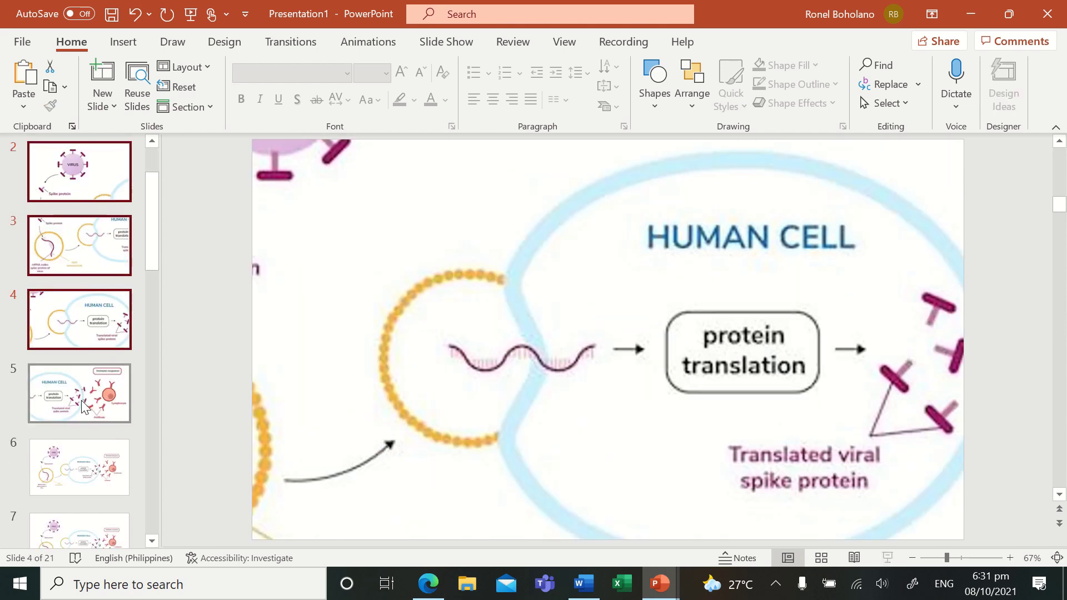
{"action": "left_click", "coordinate": [81, 412], "text": "shift"}
{"action": "left_click", "coordinate": [97, 485], "text": "shift"}
{"action": "scroll", "coordinate": [97, 485], "scroll_direction": "down", "scroll_amount": 2}
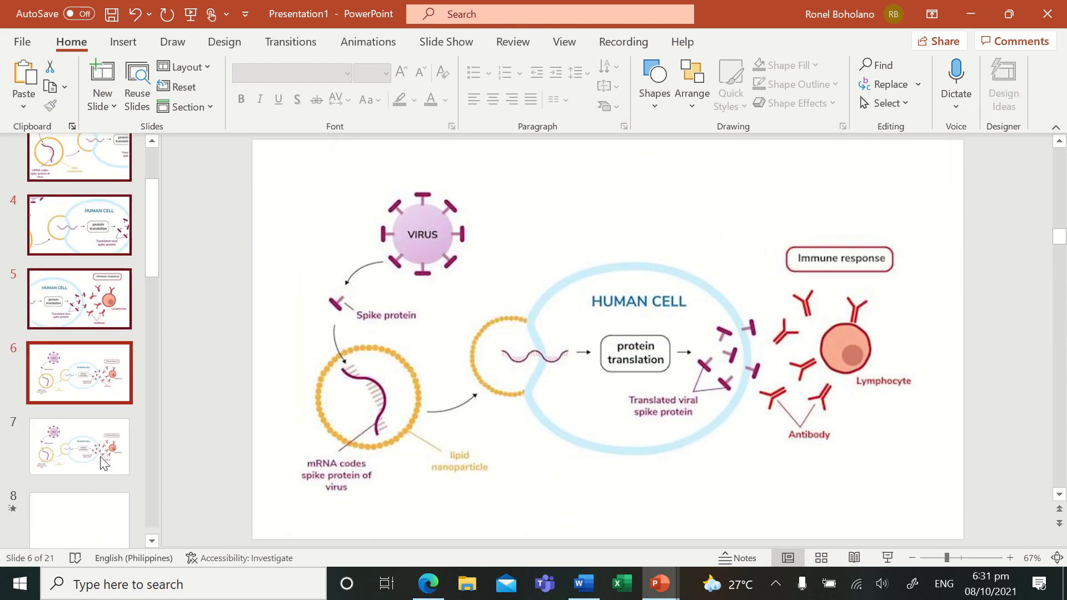
{"action": "left_click", "coordinate": [97, 421], "text": "shift"}
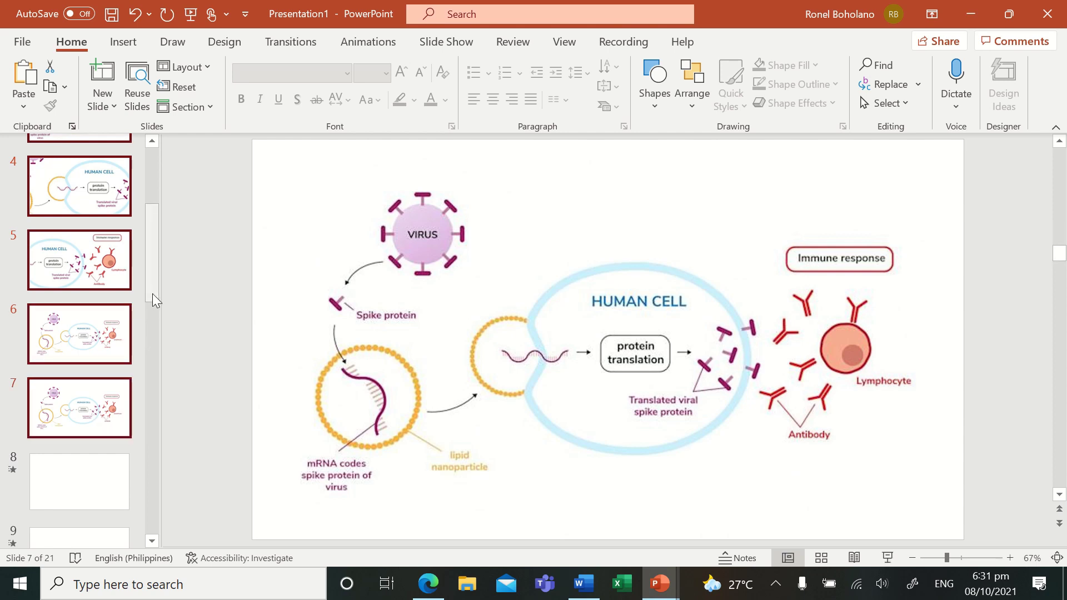
{"action": "left_click_drag", "start_coordinate": [155, 292], "coordinate": [165, 231]}
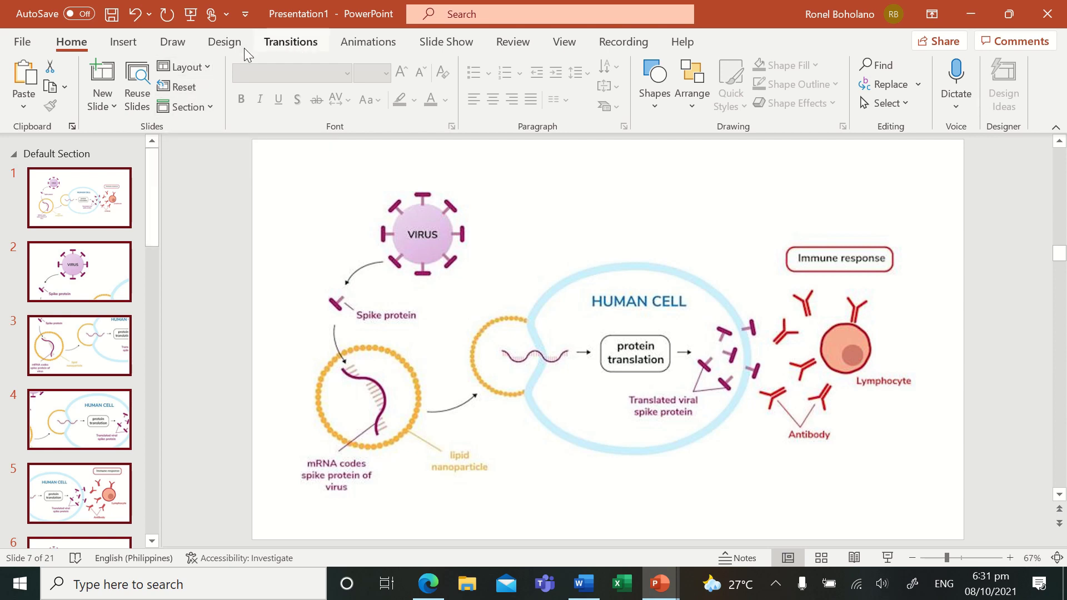
Show the Transitions gallery and select slides 1 through 6
{"action": "left_click", "coordinate": [280, 42]}
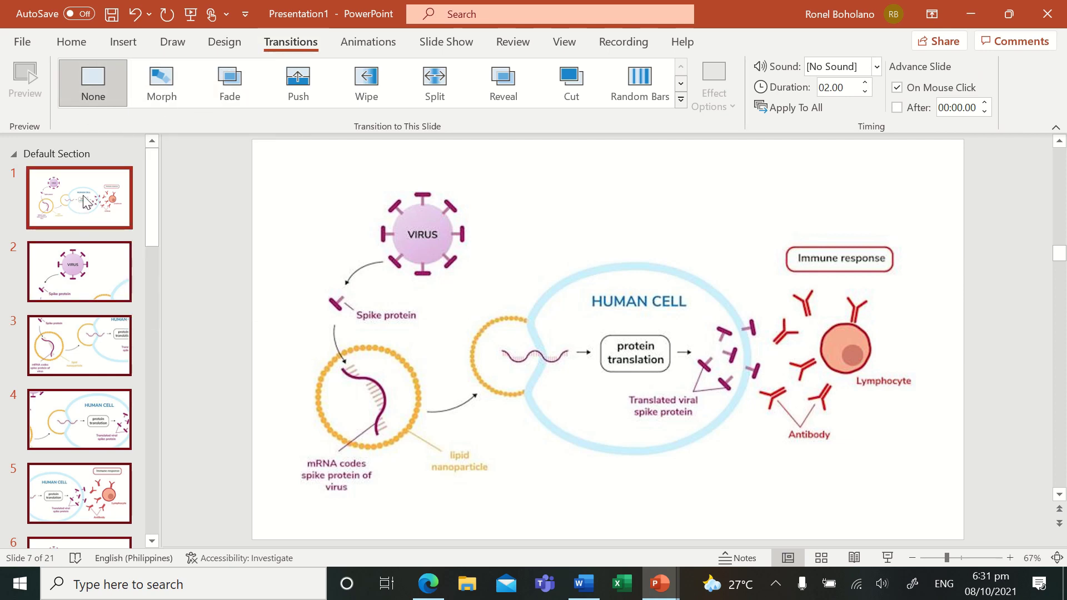
{"action": "key", "text": "Home"}
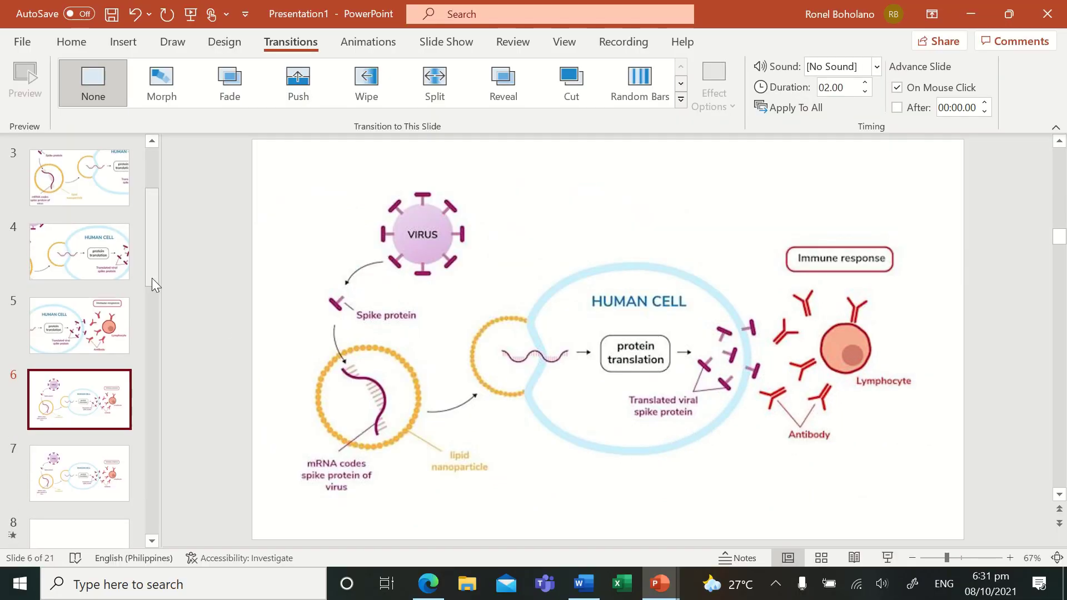
{"action": "mouse_move", "coordinate": [152, 278]}
{"action": "left_mouse_down"}
{"action": "mouse_move", "coordinate": [168, 196]}
{"action": "mouse_move", "coordinate": [148, 249]}
{"action": "mouse_move", "coordinate": [150, 317]}
{"action": "mouse_move", "coordinate": [165, 278]}
{"action": "left_mouse_up"}
{"action": "left_click", "coordinate": [79, 197]}
{"action": "scroll", "coordinate": [127, 356], "scroll_direction": "down", "scroll_amount": 1}
{"action": "left_click", "coordinate": [106, 300], "text": "shift"}
Apply a 02.00-second Morph transition to slides 1–6, then return to slide 1
{"action": "left_click", "coordinate": [163, 91]}
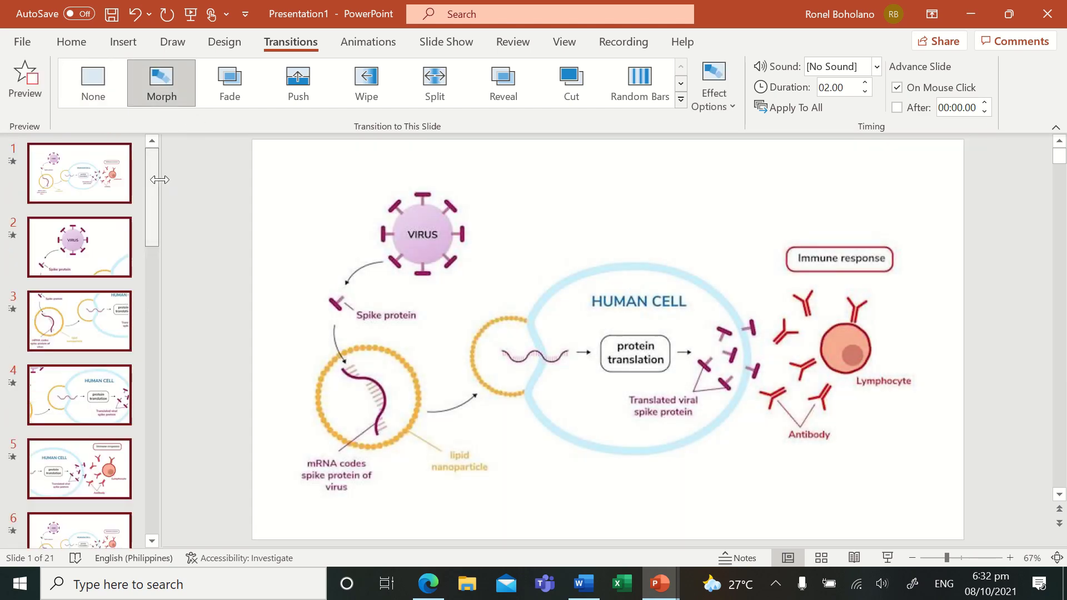
{"action": "left_click", "coordinate": [924, 529]}
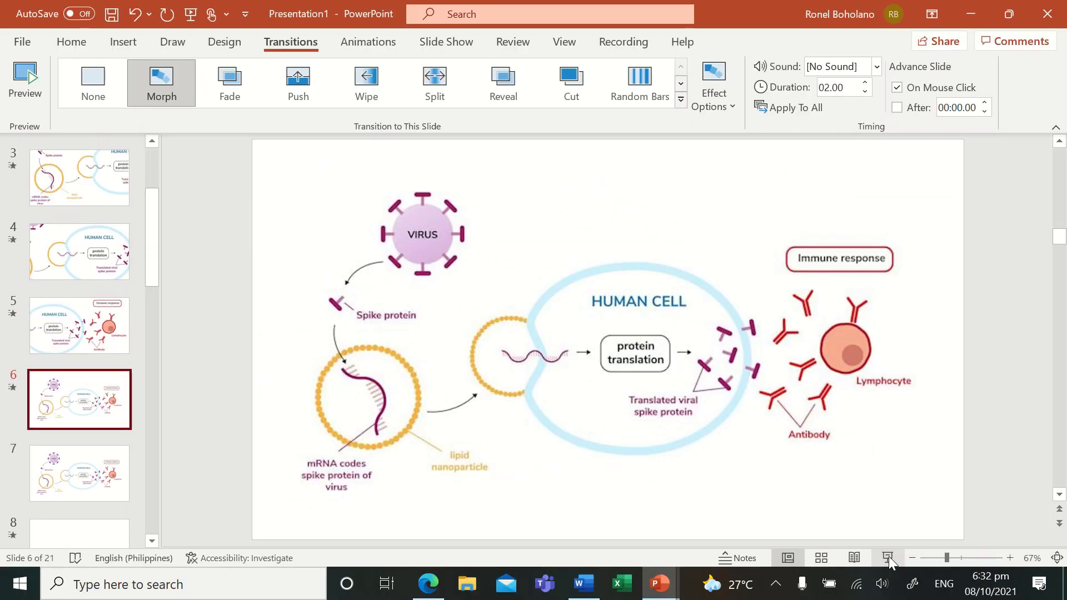
Delete the leftover diagram slide 7
{"action": "left_click", "coordinate": [100, 472]}
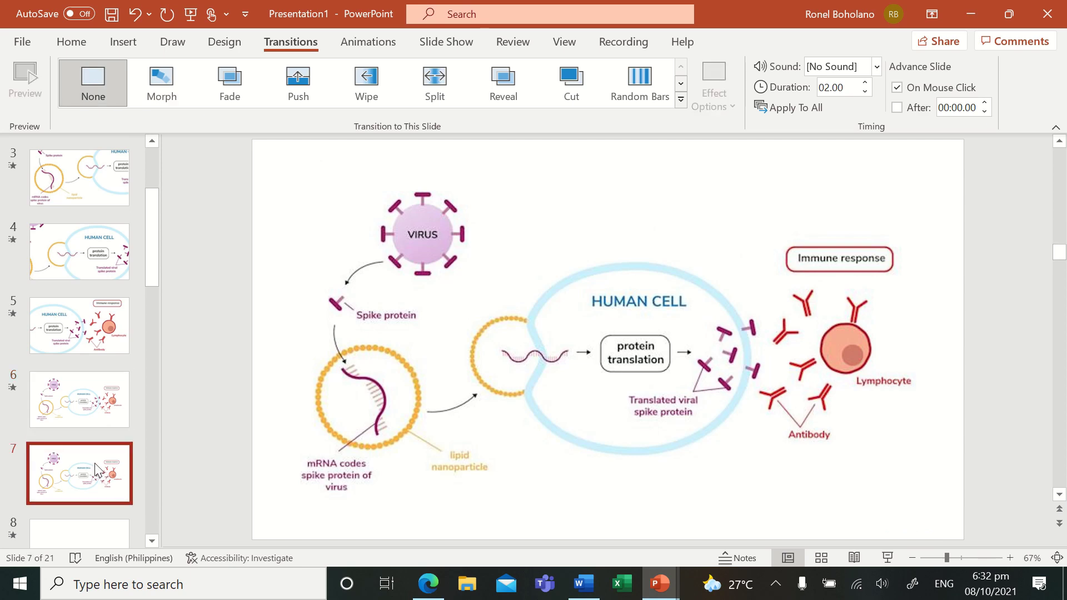
{"action": "key", "text": "Delete"}
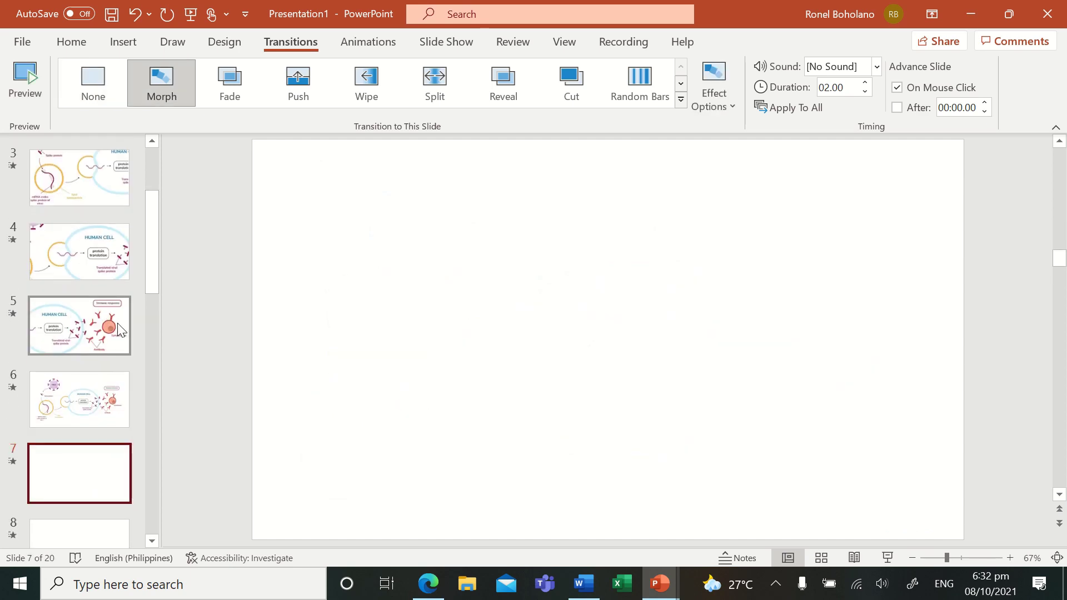
{"action": "left_click", "coordinate": [89, 405]}
Select the blank slides from slide 7 through slide 13 in the thumbnail pane
{"action": "scroll", "coordinate": [149, 265], "scroll_direction": "up", "scroll_amount": 1}
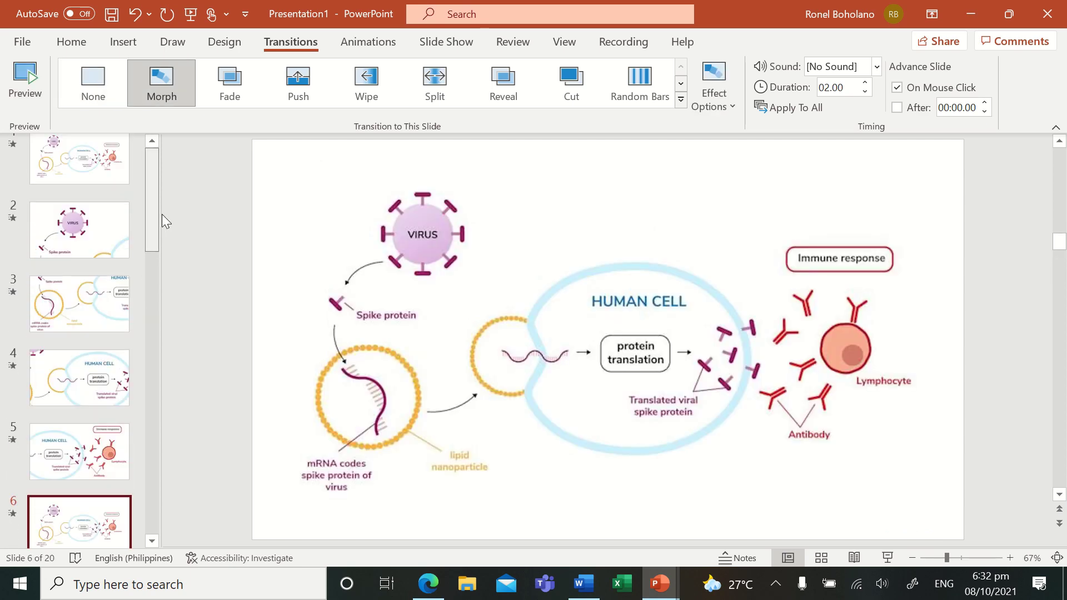
{"action": "scroll", "coordinate": [164, 205], "scroll_direction": "down", "scroll_amount": 1}
{"action": "scroll", "coordinate": [161, 189], "scroll_direction": "up", "scroll_amount": 2}
{"action": "scroll", "coordinate": [166, 178], "scroll_direction": "down", "scroll_amount": 2}
{"action": "left_click_drag", "start_coordinate": [153, 256], "coordinate": [160, 195]}
{"action": "left_click", "coordinate": [121, 205]}
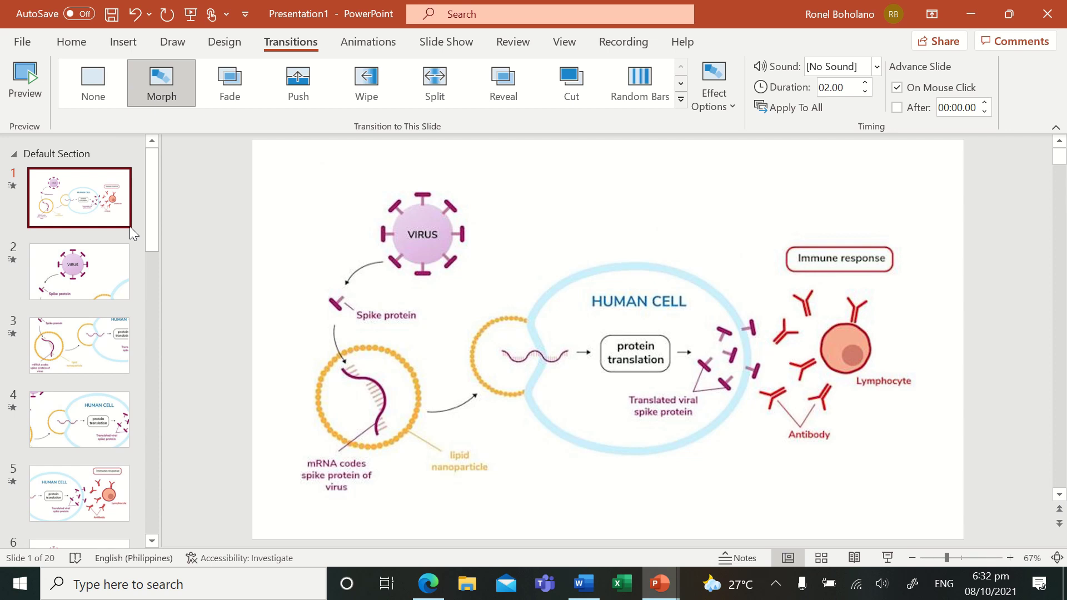
{"action": "left_click_drag", "start_coordinate": [151, 244], "coordinate": [147, 409]}
{"action": "left_click", "coordinate": [78, 377]}
Delete the selected blank slides, then show the Objects, Words and Characters Morph options for slide 13
{"action": "key", "text": "Delete"}
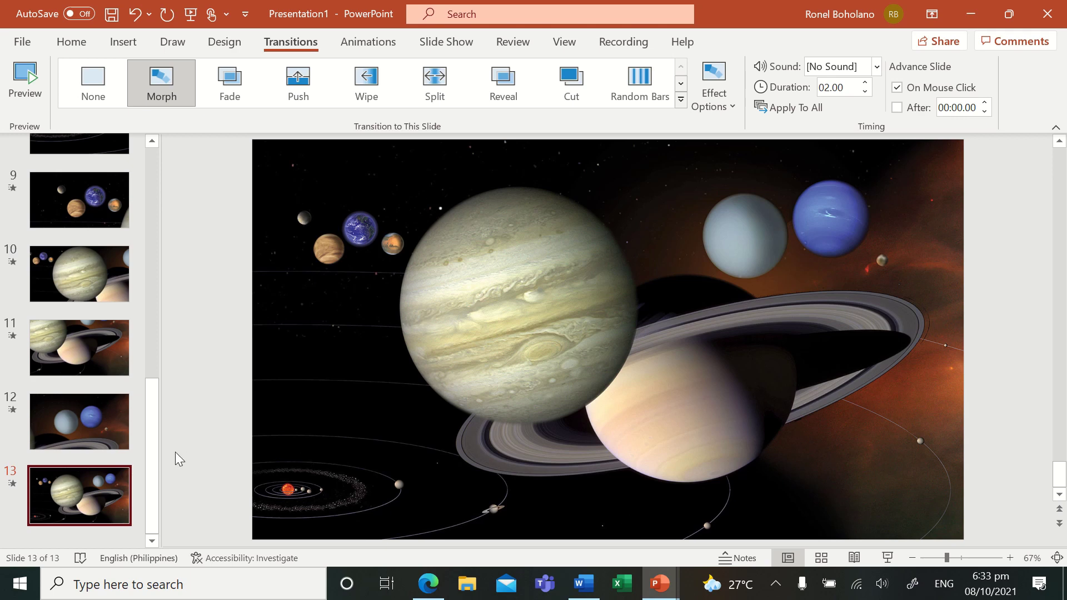
{"action": "left_click_drag", "start_coordinate": [151, 454], "coordinate": [156, 216]}
{"action": "left_click", "coordinate": [713, 92]}
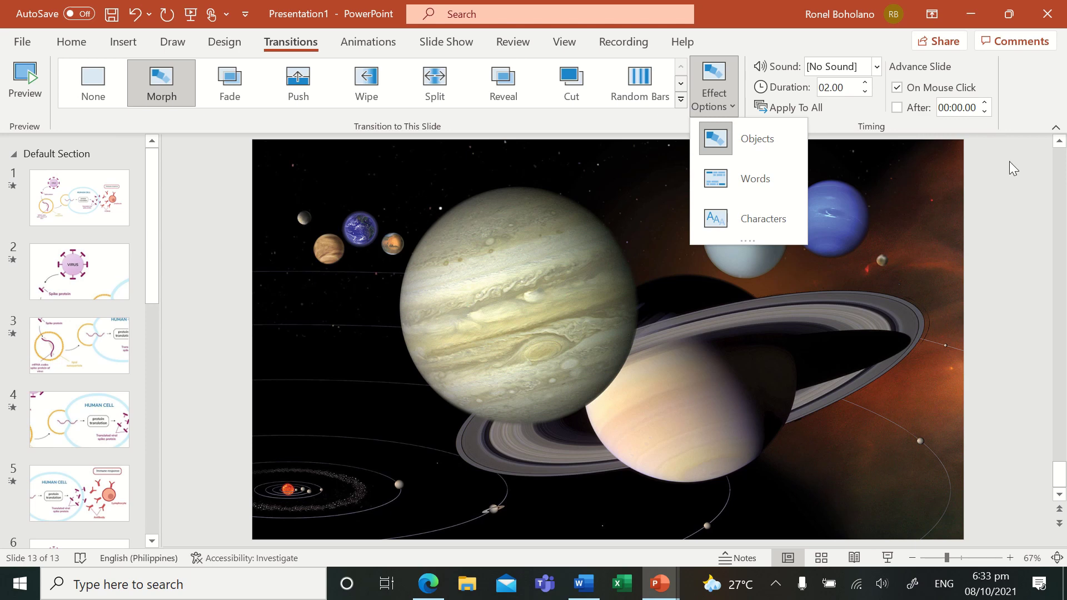
Dismiss the Morph options, keeping slide 13's transition set to Objects
{"action": "left_click", "coordinate": [1014, 179]}
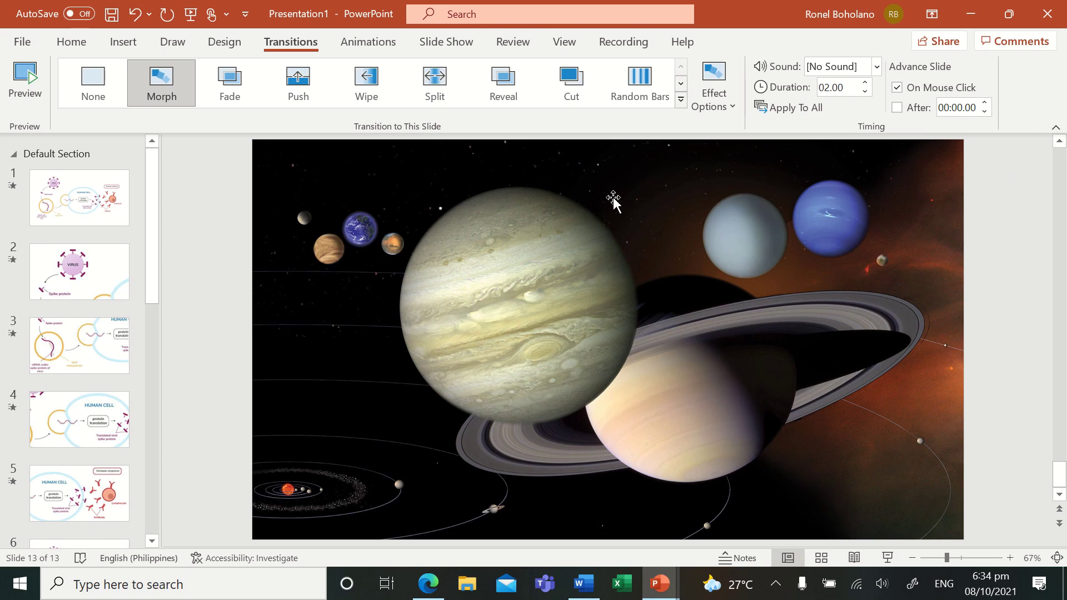